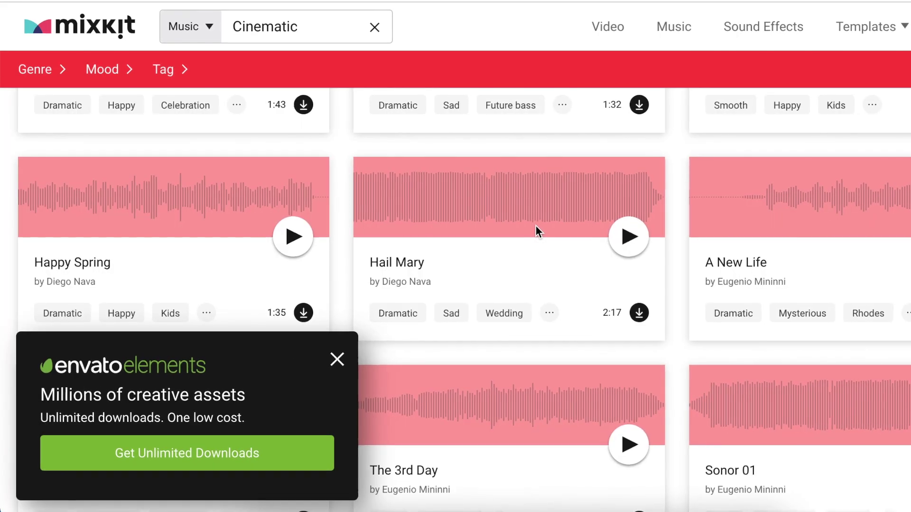
Close the Envato Elements advertisement on the Mixkit page
{"action": "left_click", "coordinate": [340, 363]}
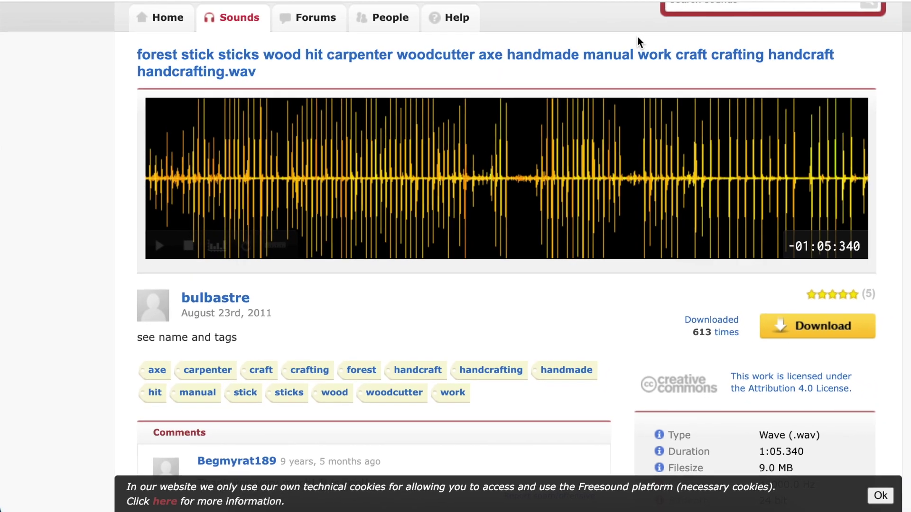
{"action": "scroll", "coordinate": [611, 337], "scroll_direction": "up", "scroll_amount": 1}
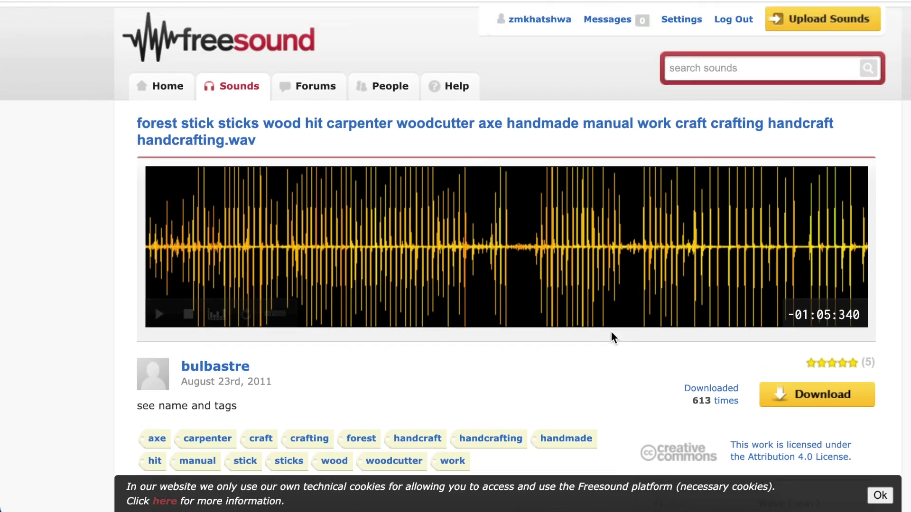
Search Freesound for 'noah' sounds
{"action": "left_click", "coordinate": [744, 70]}
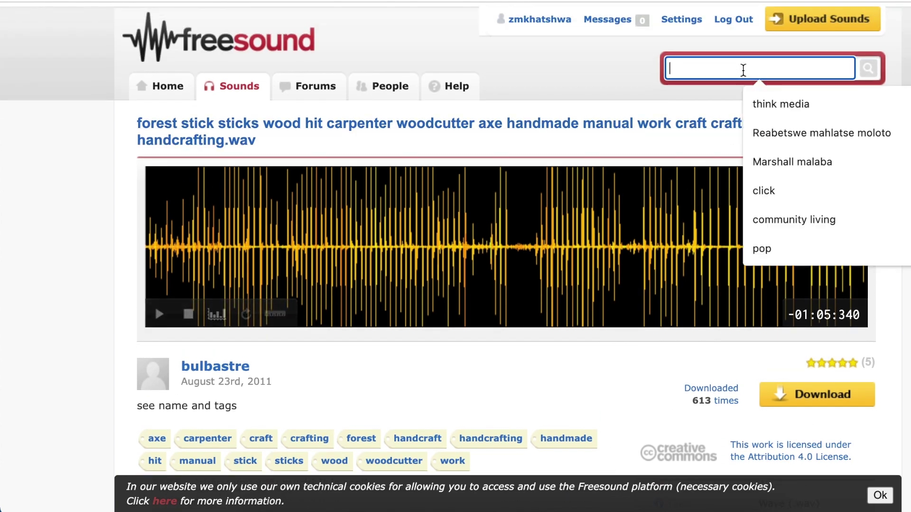
{"action": "type", "text": "noah"}
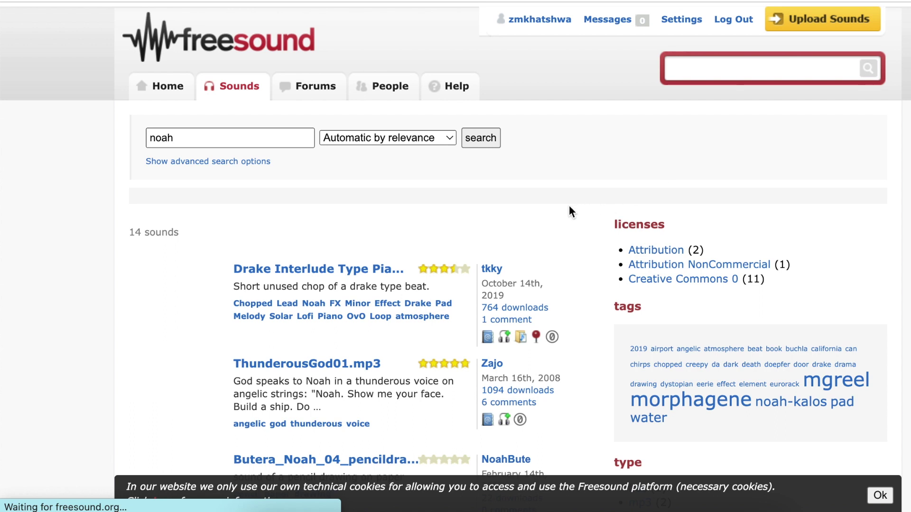
{"action": "scroll", "coordinate": [337, 366], "scroll_direction": "down", "scroll_amount": 1}
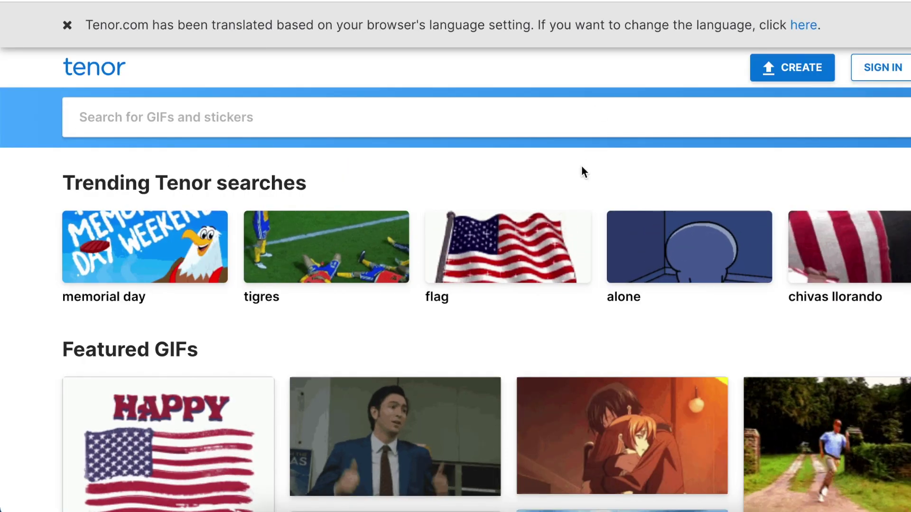
Search Tenor for 'noah' GIFs and stickers
{"action": "left_click", "coordinate": [212, 116]}
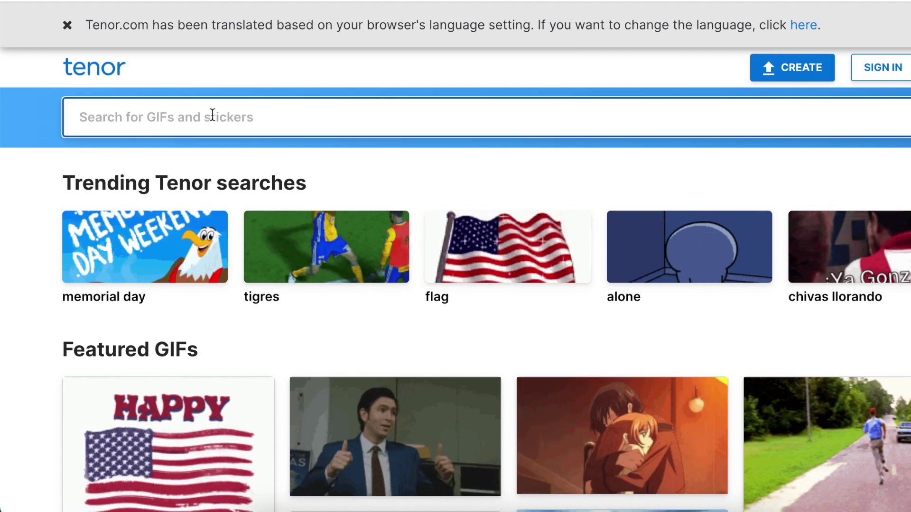
{"action": "type", "text": "noah"}
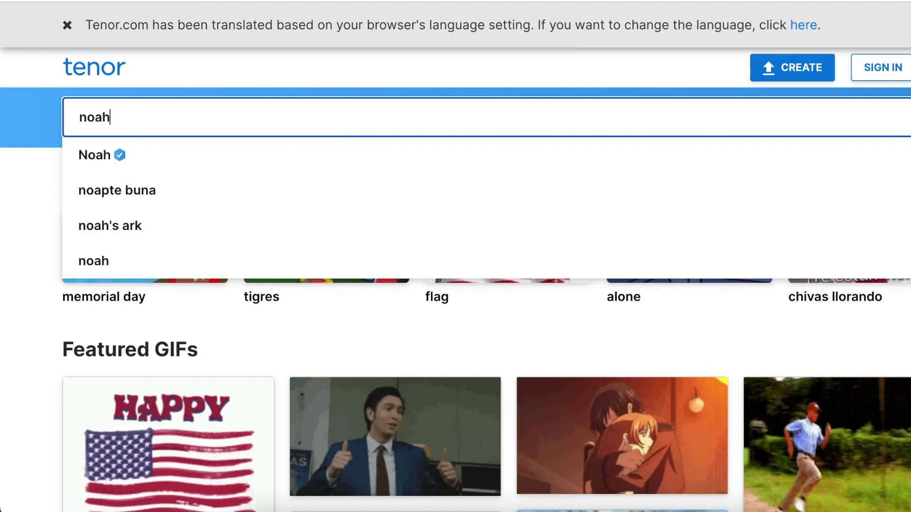
{"action": "key", "text": "Return"}
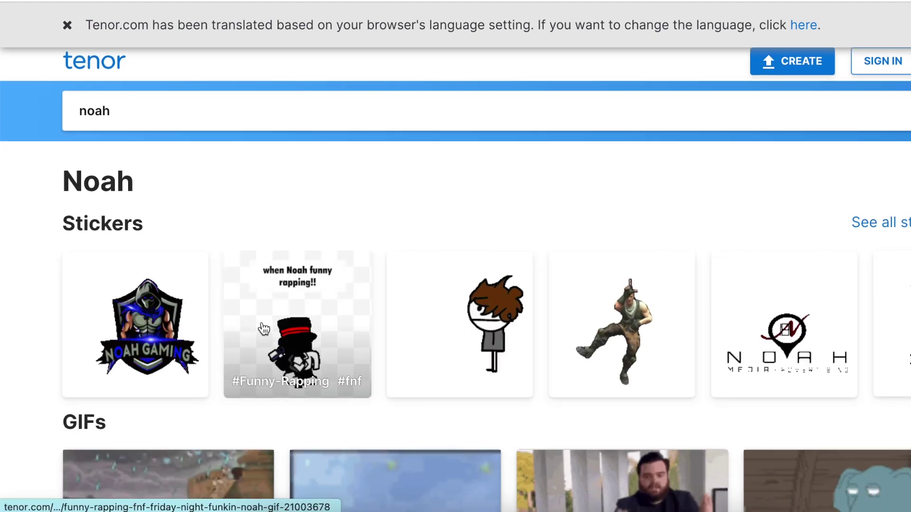
{"action": "scroll", "coordinate": [265, 325], "scroll_direction": "down", "scroll_amount": 5}
{"action": "scroll", "coordinate": [146, 280], "scroll_direction": "down", "scroll_amount": 2}
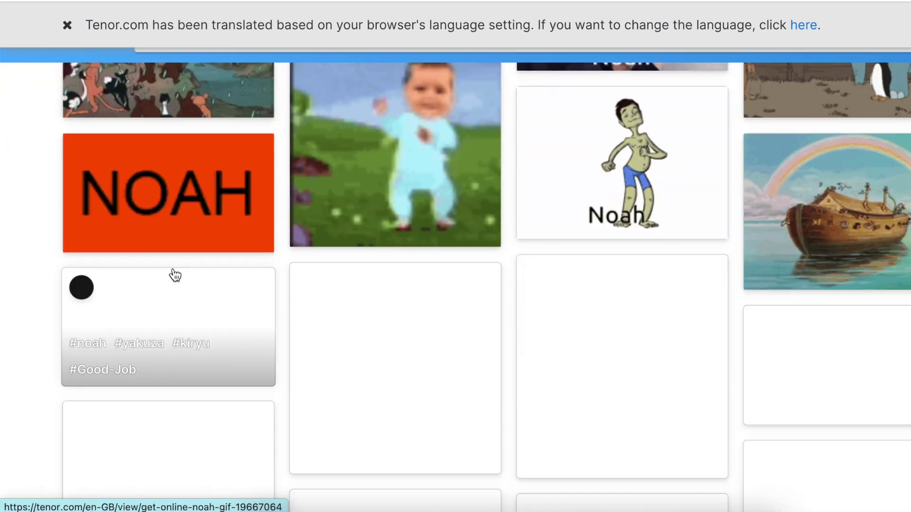
{"action": "scroll", "coordinate": [173, 271], "scroll_direction": "down", "scroll_amount": 2}
{"action": "scroll", "coordinate": [193, 264], "scroll_direction": "up", "scroll_amount": 1}
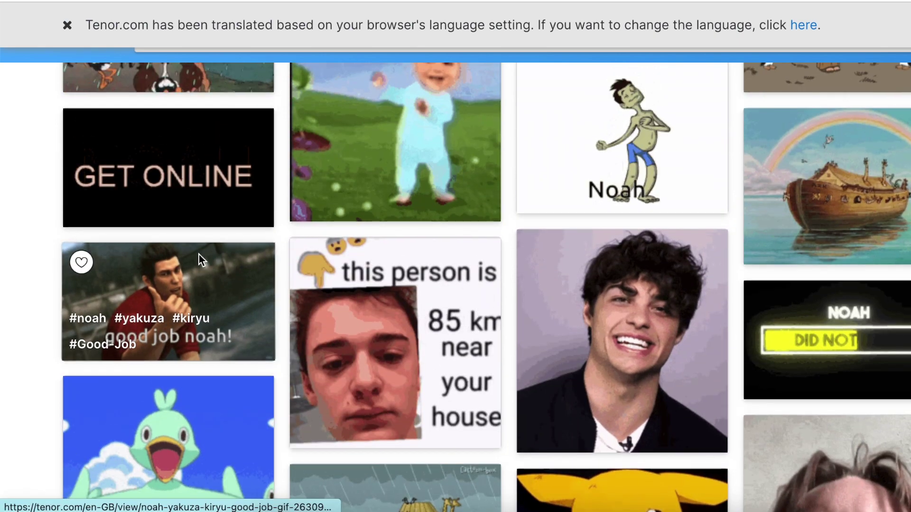
{"action": "scroll", "coordinate": [199, 255], "scroll_direction": "up", "scroll_amount": 6}
{"action": "scroll", "coordinate": [239, 344], "scroll_direction": "down", "scroll_amount": 2}
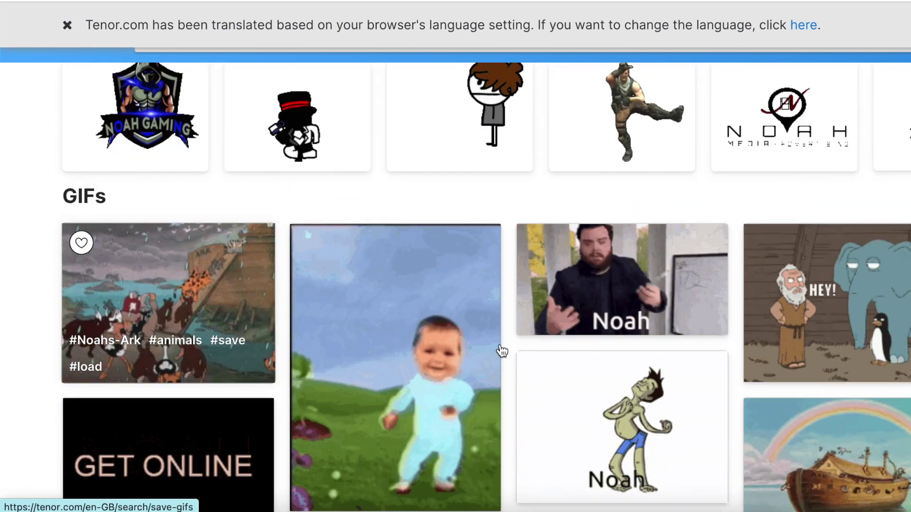
{"action": "scroll", "coordinate": [757, 351], "scroll_direction": "down", "scroll_amount": 1}
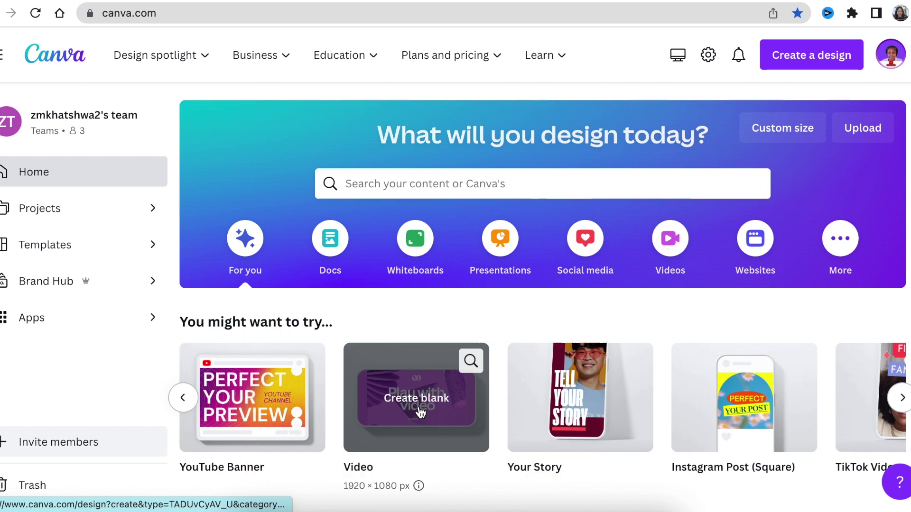
Create a blank video design and filter the Elements search for 'noah' to videos
{"action": "left_click", "coordinate": [420, 412]}
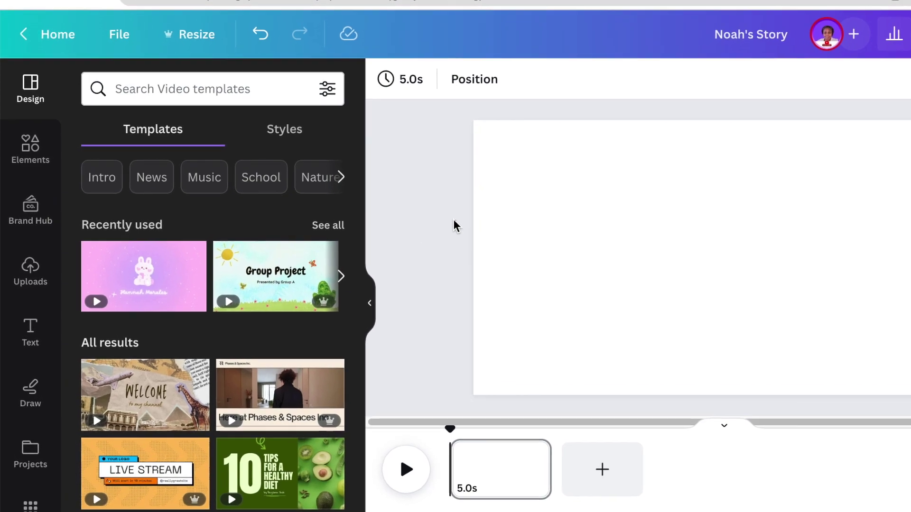
{"action": "left_click", "coordinate": [608, 261]}
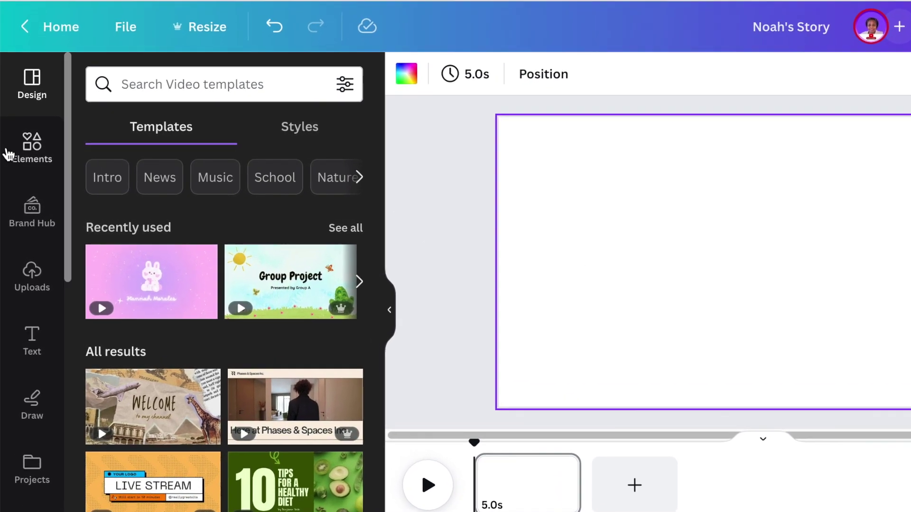
{"action": "left_click", "coordinate": [13, 150]}
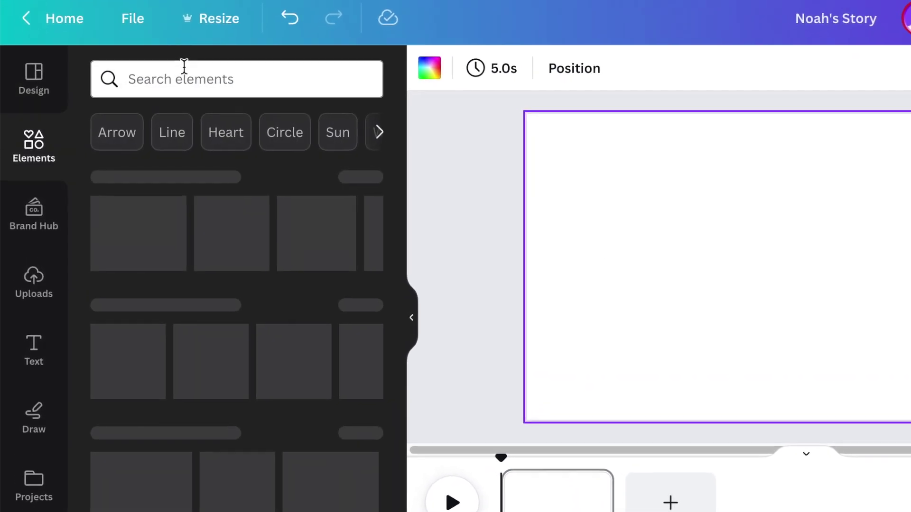
{"action": "left_click", "coordinate": [184, 72]}
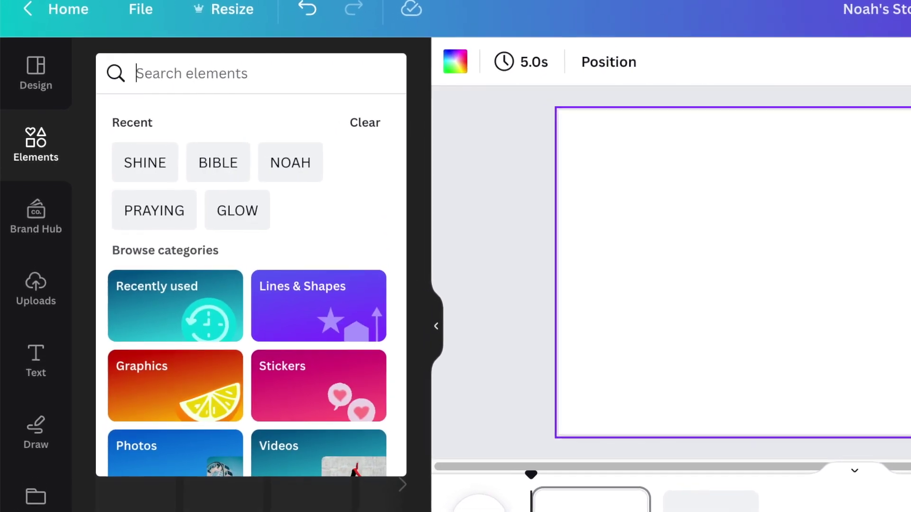
{"action": "type", "text": "noah"}
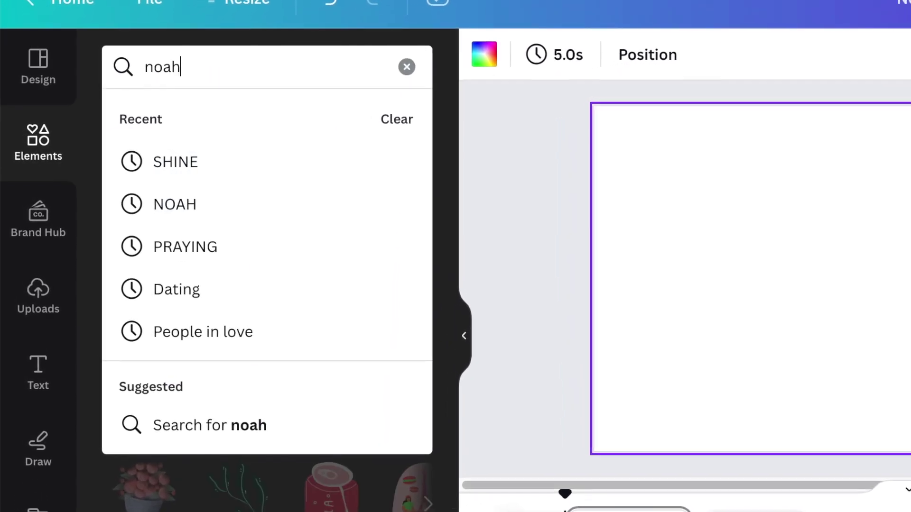
{"action": "key", "text": "Return"}
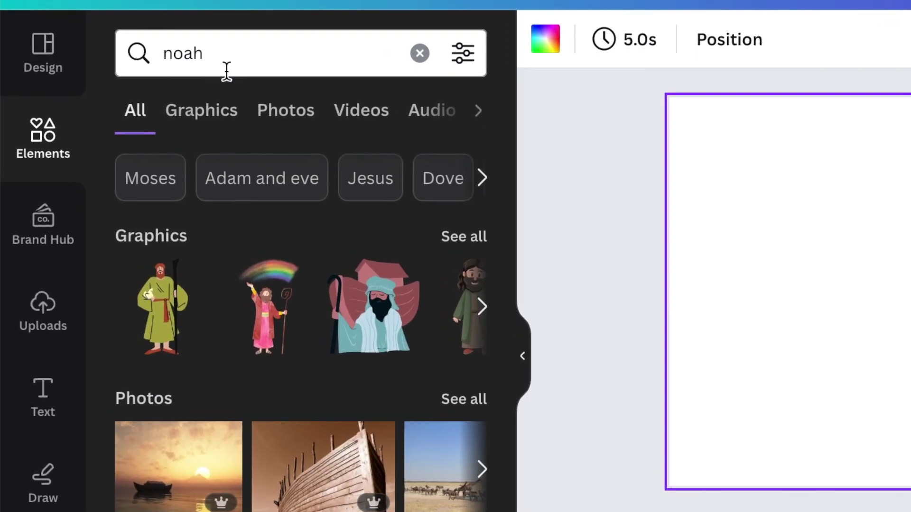
{"action": "left_click", "coordinate": [360, 114]}
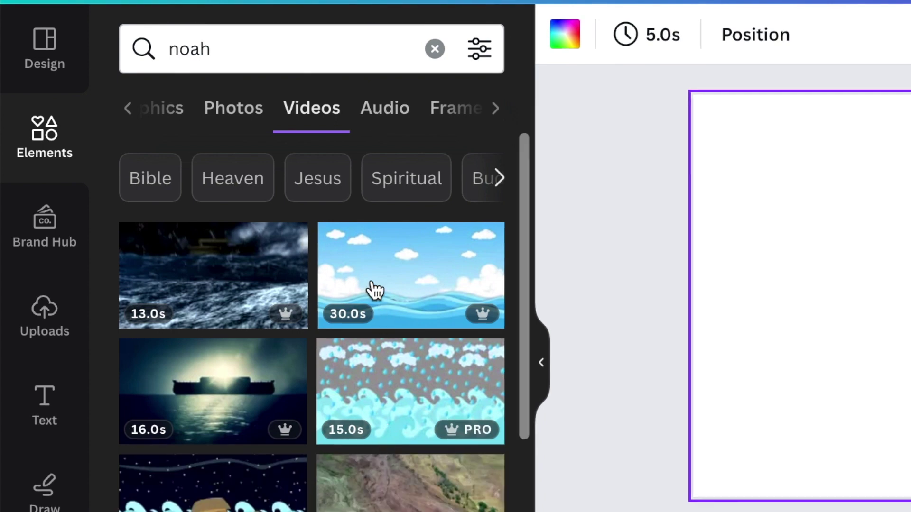
{"action": "scroll", "coordinate": [341, 321], "scroll_direction": "down", "scroll_amount": 1}
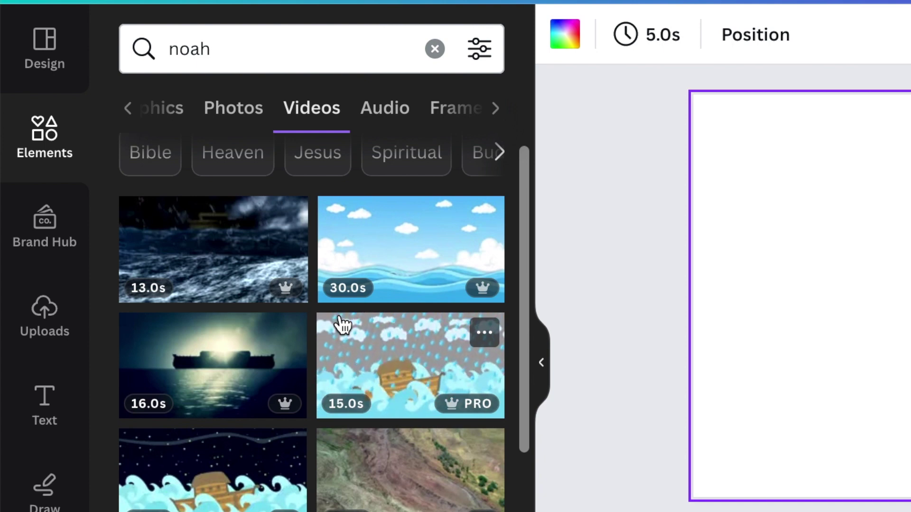
{"action": "scroll", "coordinate": [342, 325], "scroll_direction": "down", "scroll_amount": 1}
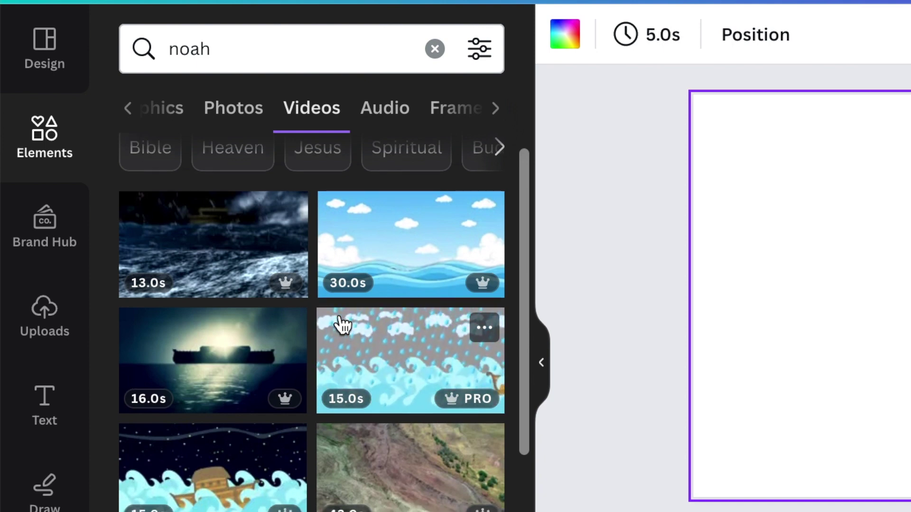
{"action": "scroll", "coordinate": [342, 326], "scroll_direction": "down", "scroll_amount": 1}
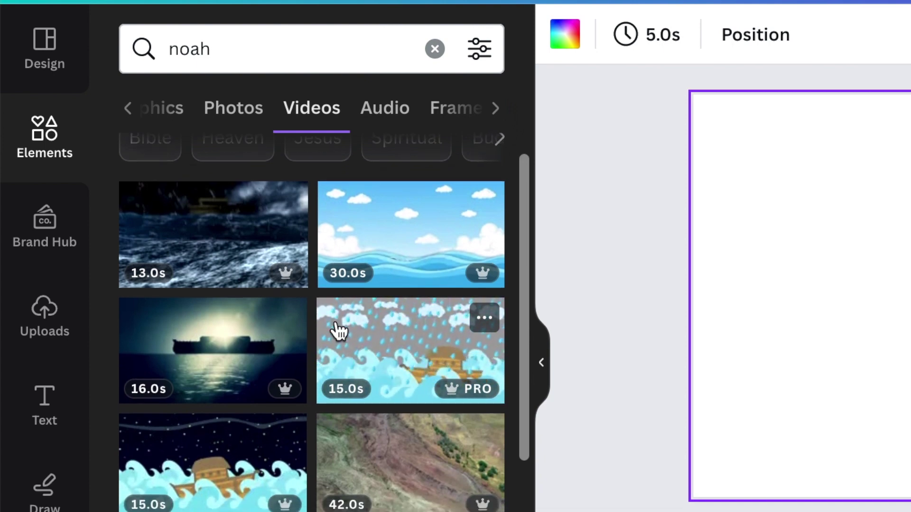
{"action": "scroll", "coordinate": [338, 331], "scroll_direction": "down", "scroll_amount": 1}
{"action": "scroll", "coordinate": [340, 331], "scroll_direction": "down", "scroll_amount": 1}
{"action": "scroll", "coordinate": [338, 330], "scroll_direction": "down", "scroll_amount": 2}
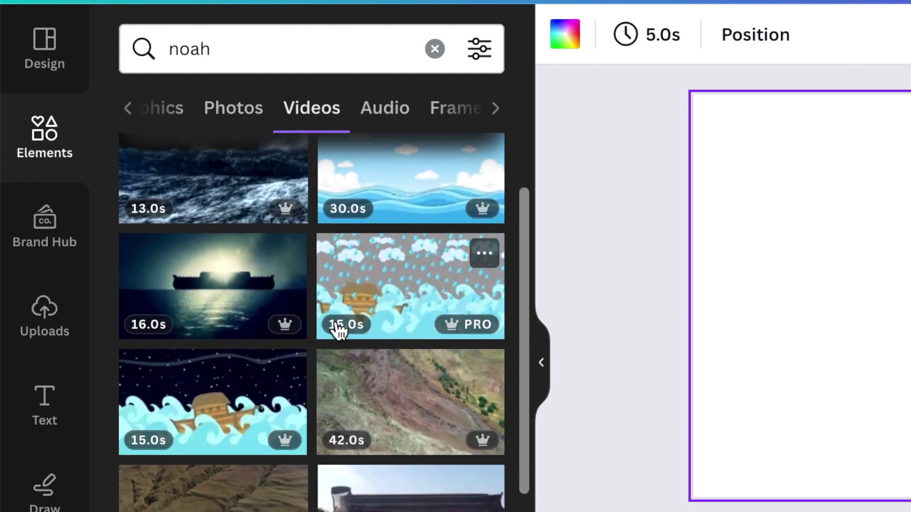
{"action": "scroll", "coordinate": [339, 331], "scroll_direction": "down", "scroll_amount": 1}
{"action": "scroll", "coordinate": [339, 331], "scroll_direction": "down", "scroll_amount": 2}
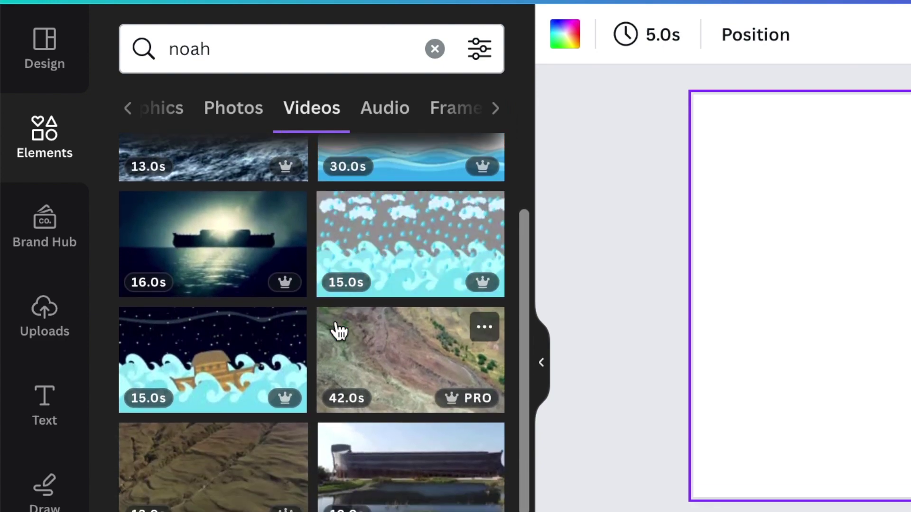
{"action": "scroll", "coordinate": [339, 331], "scroll_direction": "down", "scroll_amount": 1}
{"action": "scroll", "coordinate": [339, 331], "scroll_direction": "up", "scroll_amount": 1}
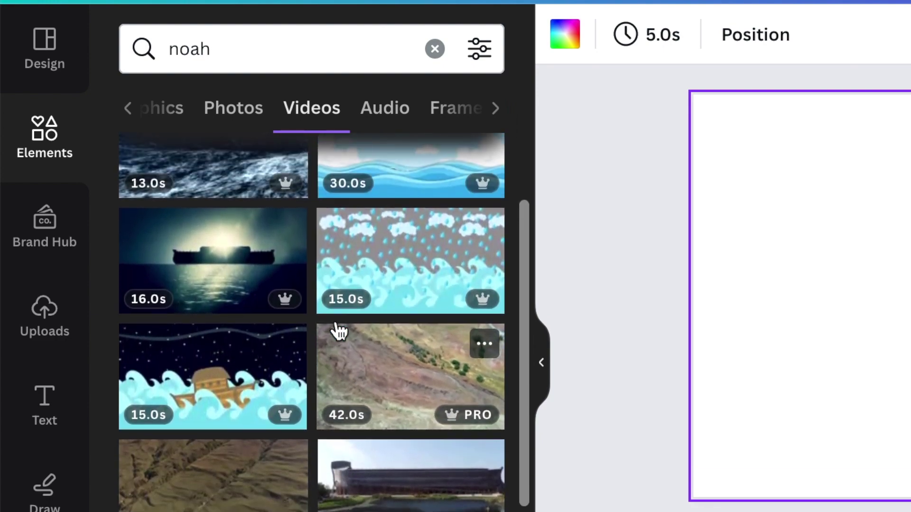
{"action": "scroll", "coordinate": [339, 331], "scroll_direction": "down", "scroll_amount": 4}
{"action": "scroll", "coordinate": [337, 329], "scroll_direction": "down", "scroll_amount": 2}
{"action": "scroll", "coordinate": [321, 341], "scroll_direction": "down", "scroll_amount": 1}
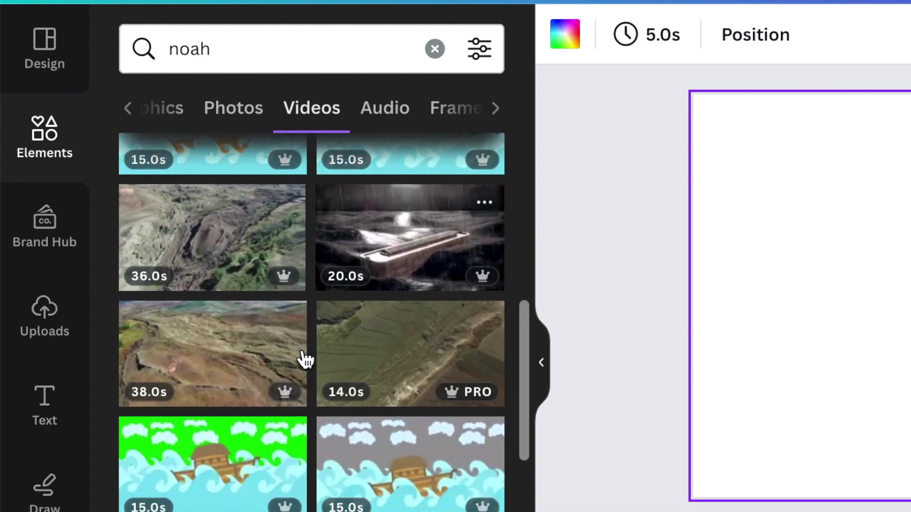
{"action": "scroll", "coordinate": [307, 478], "scroll_direction": "down", "scroll_amount": 2}
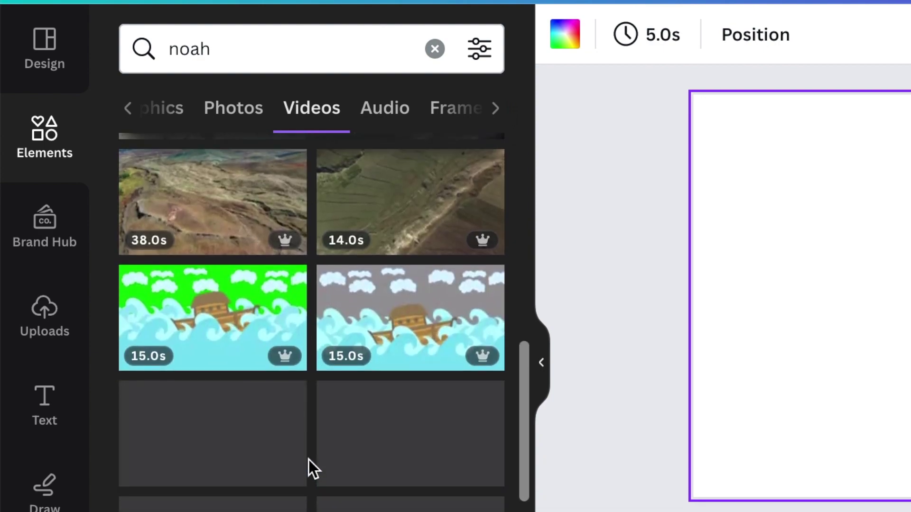
{"action": "scroll", "coordinate": [309, 459], "scroll_direction": "down", "scroll_amount": 1}
{"action": "scroll", "coordinate": [309, 459], "scroll_direction": "down", "scroll_amount": 2}
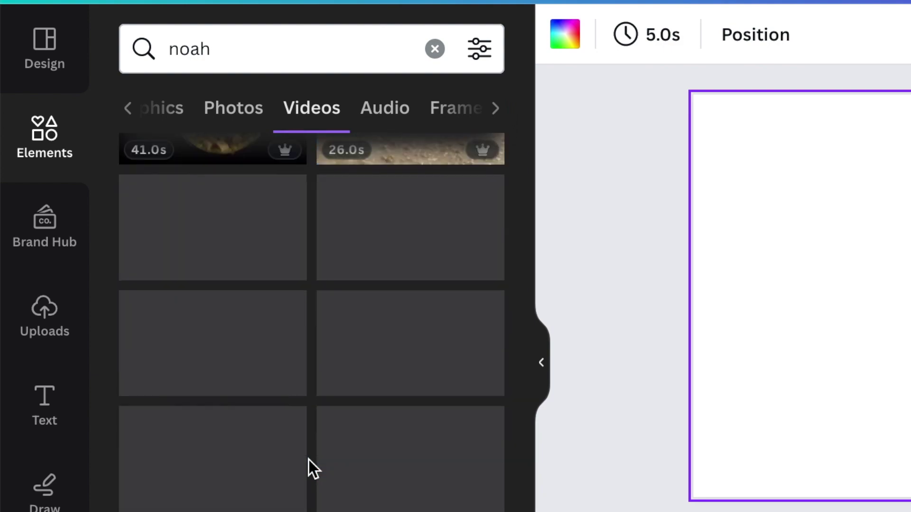
{"action": "scroll", "coordinate": [309, 460], "scroll_direction": "up", "scroll_amount": 2}
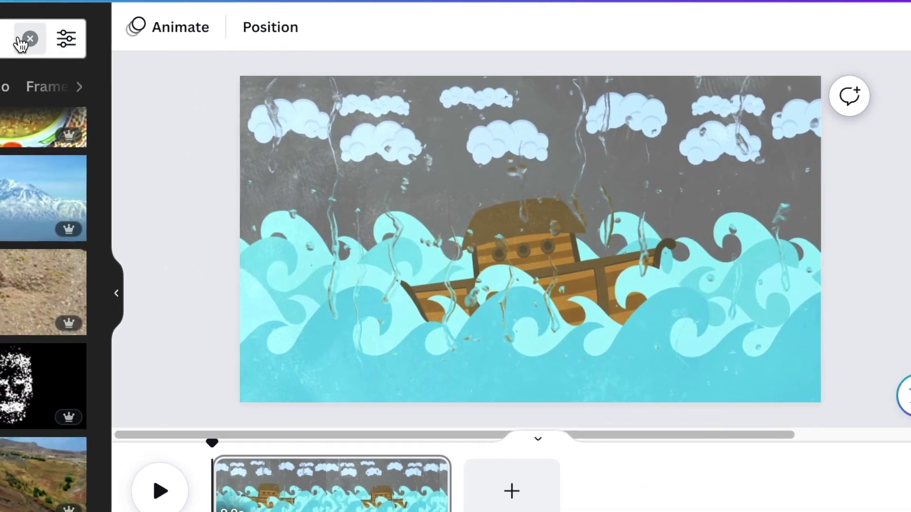
Add the Rain Heavy 3 storm sound beneath the ark video
{"action": "left_click", "coordinate": [20, 40]}
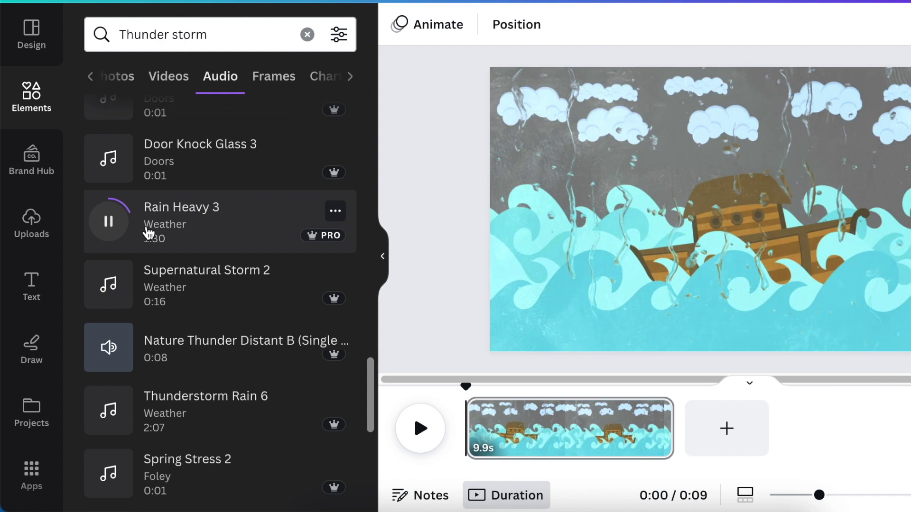
{"action": "left_click", "coordinate": [148, 231]}
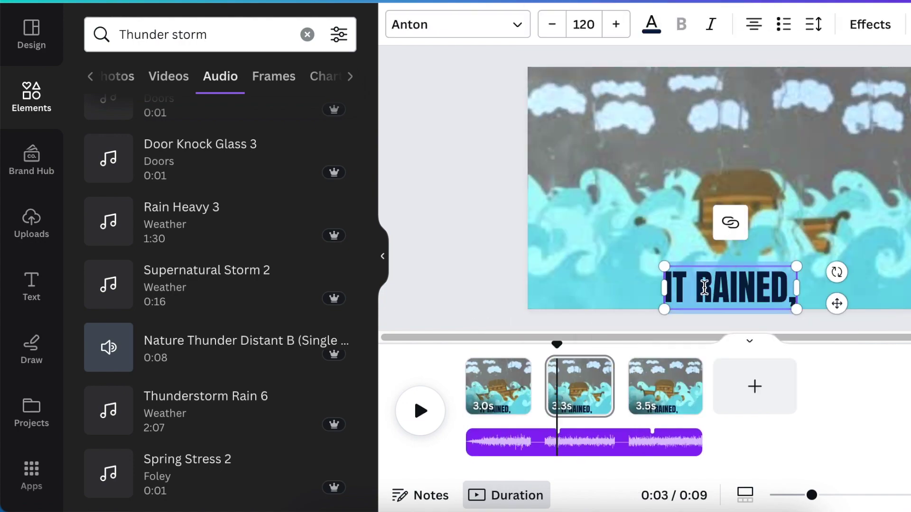
Play the storm scene and scrub ahead to check the rain captions
{"action": "left_click", "coordinate": [421, 412]}
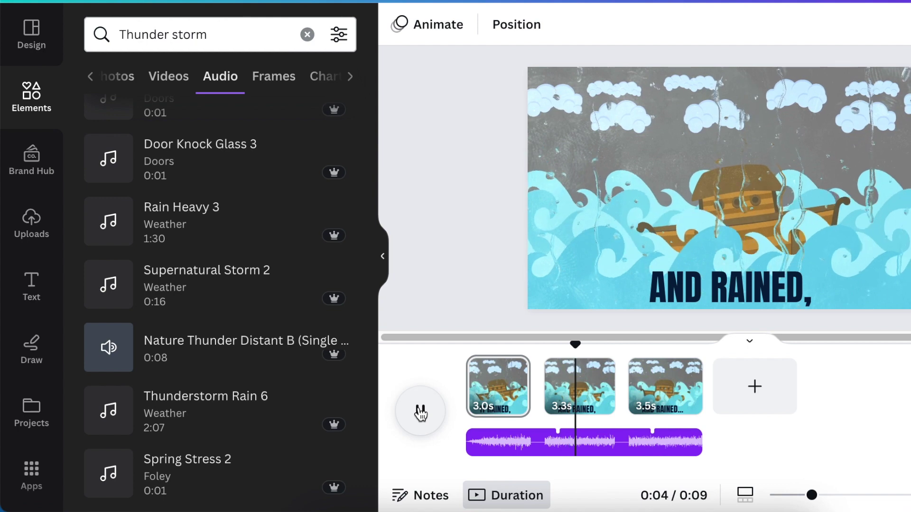
{"action": "mouse_move", "coordinate": [586, 343]}
{"action": "left_mouse_down"}
{"action": "mouse_move", "coordinate": [606, 350]}
{"action": "mouse_move", "coordinate": [539, 401]}
{"action": "left_mouse_up"}
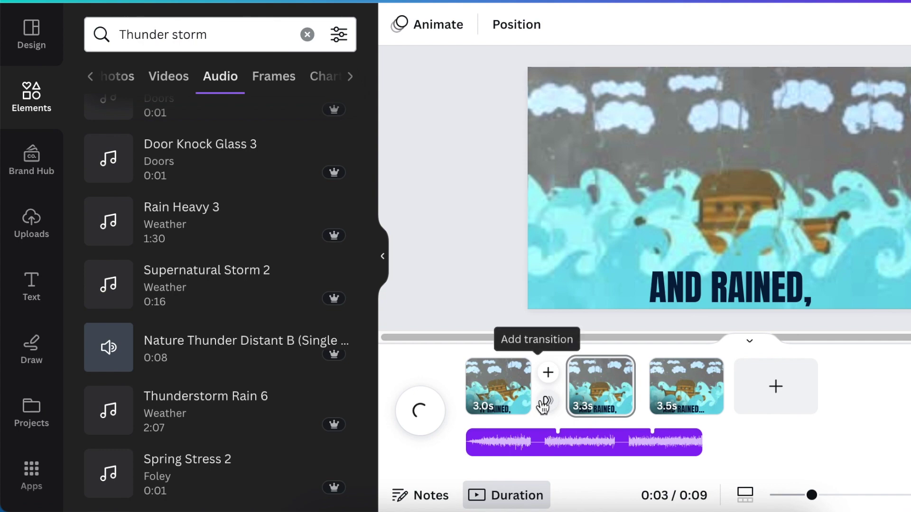
Add transitions between the rain pages, append a blank page, and trim the storm audio to page three
{"action": "left_click", "coordinate": [544, 405]}
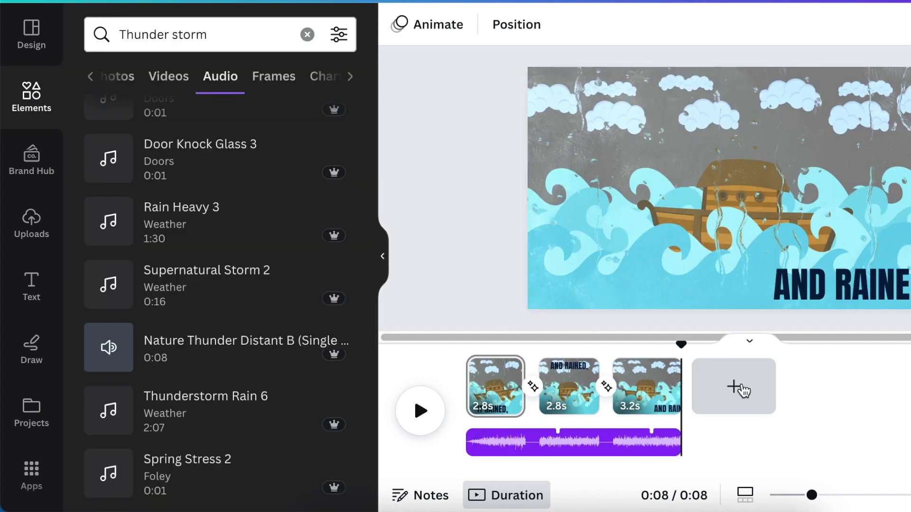
{"action": "left_click", "coordinate": [738, 390]}
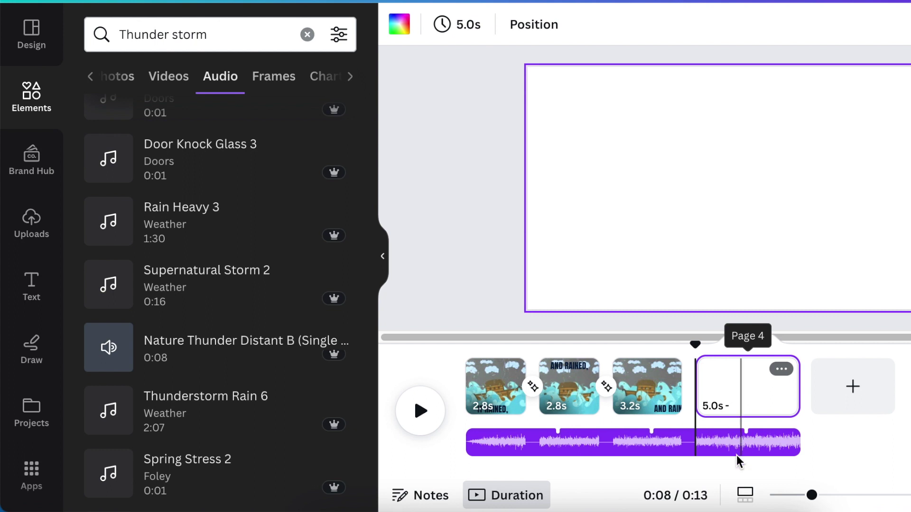
{"action": "left_click", "coordinate": [796, 442]}
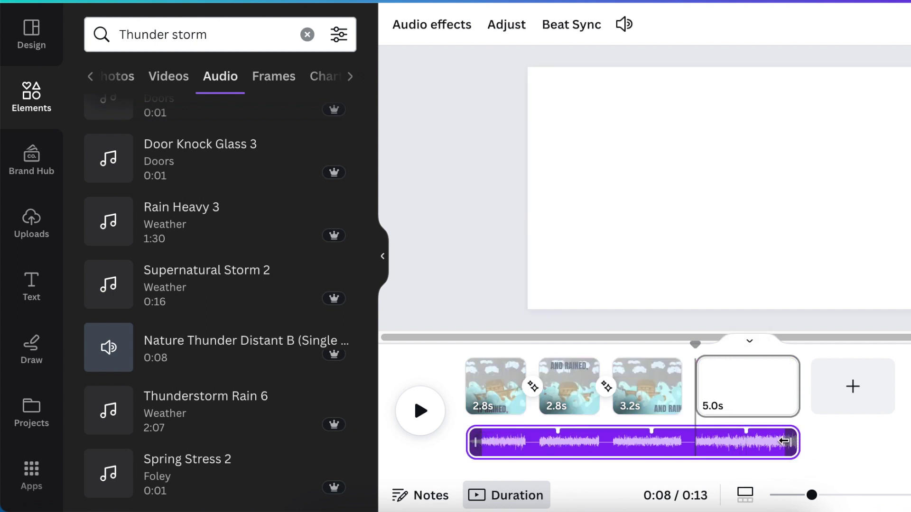
{"action": "left_click_drag", "start_coordinate": [704, 440], "coordinate": [694, 440]}
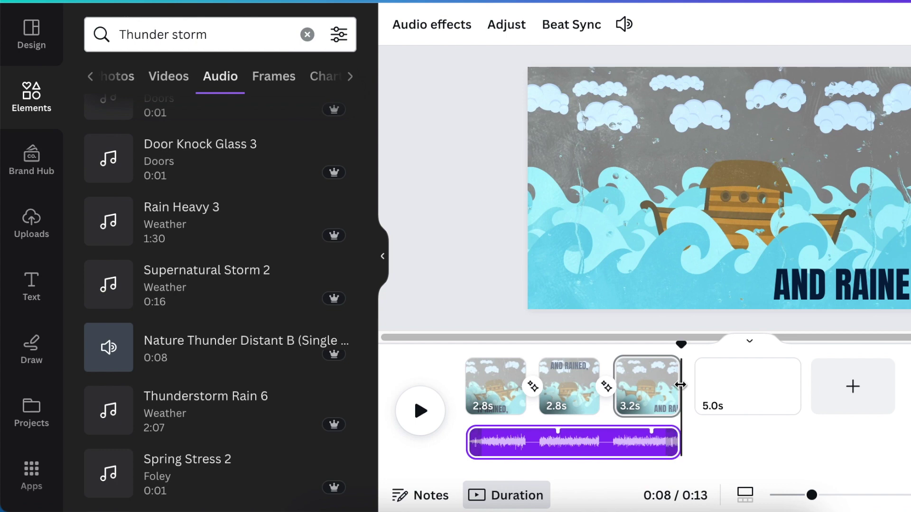
{"action": "left_click", "coordinate": [730, 396]}
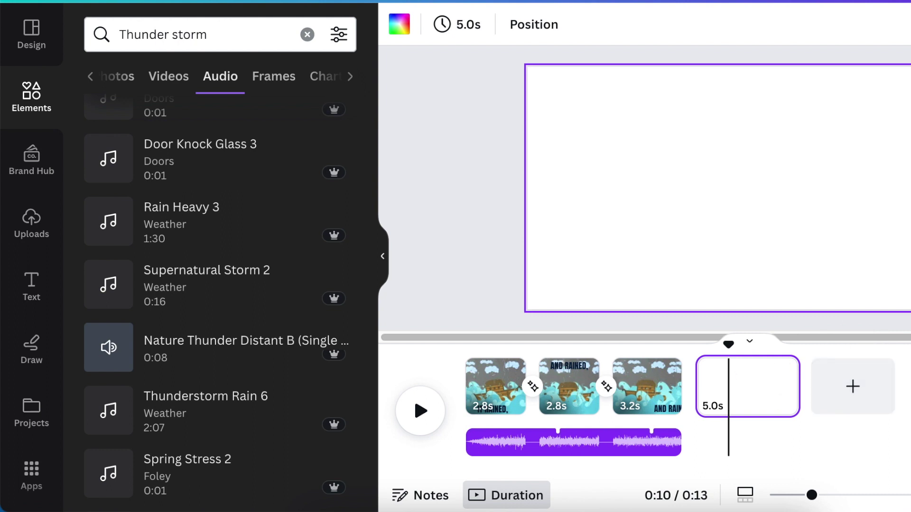
Add the sunny town scene to page four and browse the sticker collection
{"action": "left_click", "coordinate": [52, 99]}
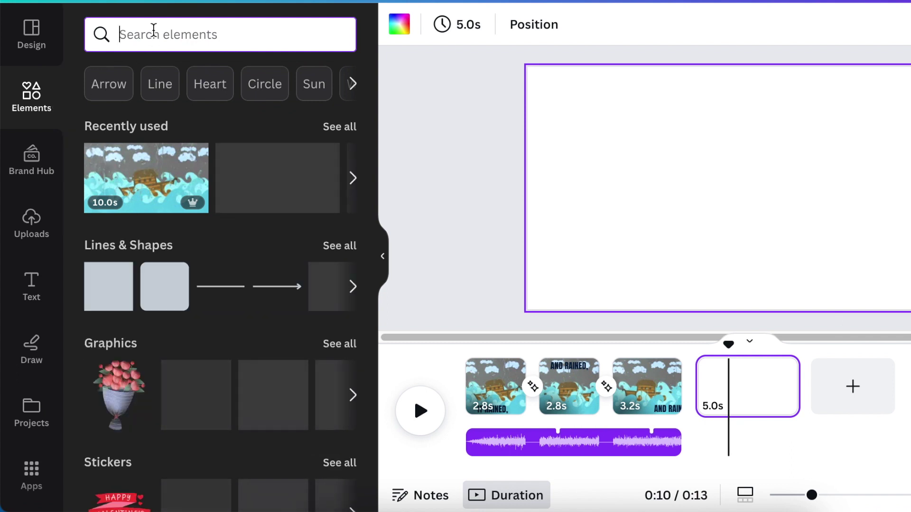
{"action": "left_click", "coordinate": [612, 193]}
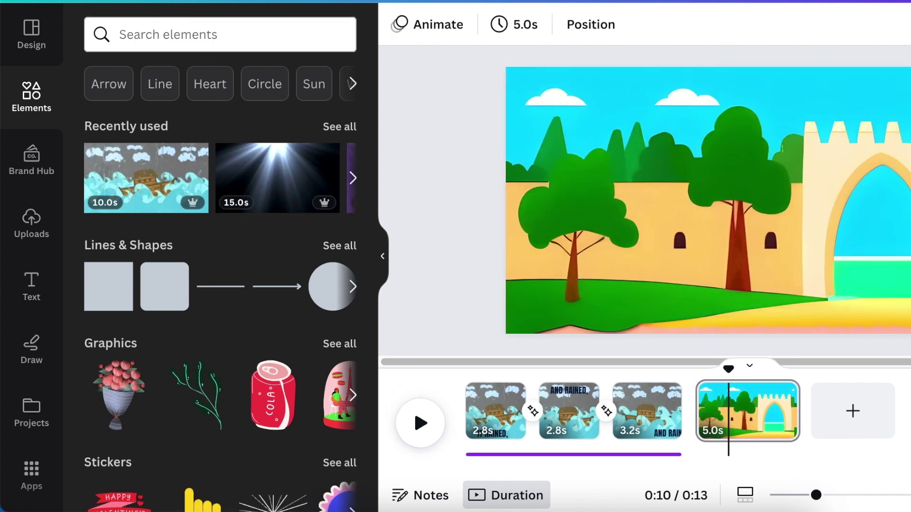
{"action": "scroll", "coordinate": [190, 408], "scroll_direction": "down", "scroll_amount": 7}
{"action": "scroll", "coordinate": [346, 245], "scroll_direction": "up", "scroll_amount": 4}
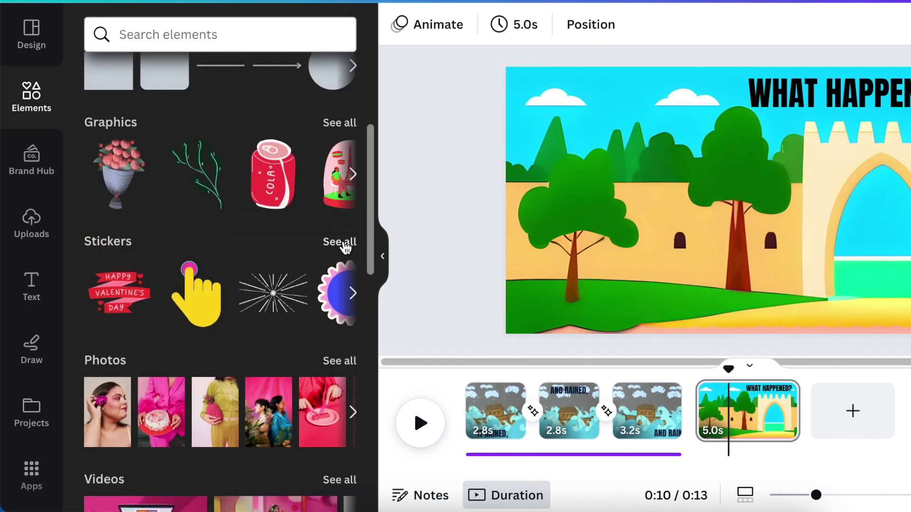
{"action": "left_click", "coordinate": [345, 243]}
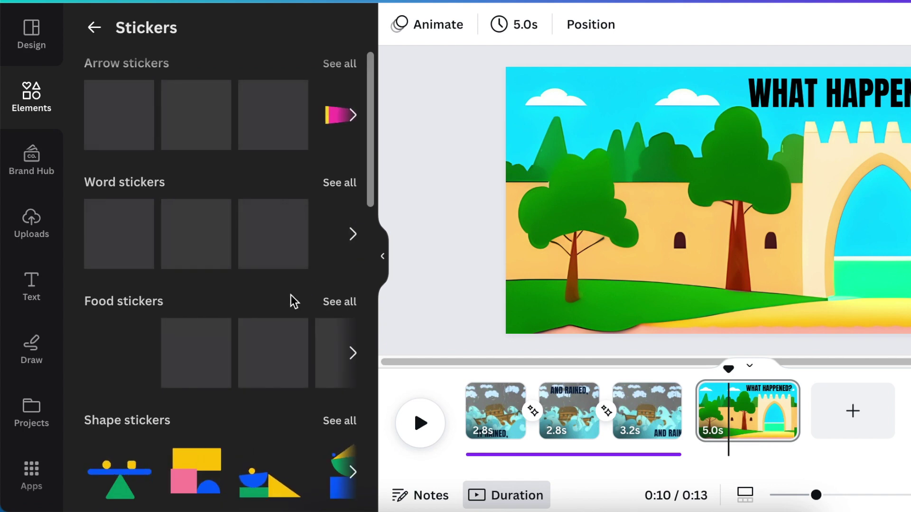
{"action": "scroll", "coordinate": [296, 305], "scroll_direction": "down", "scroll_amount": 5}
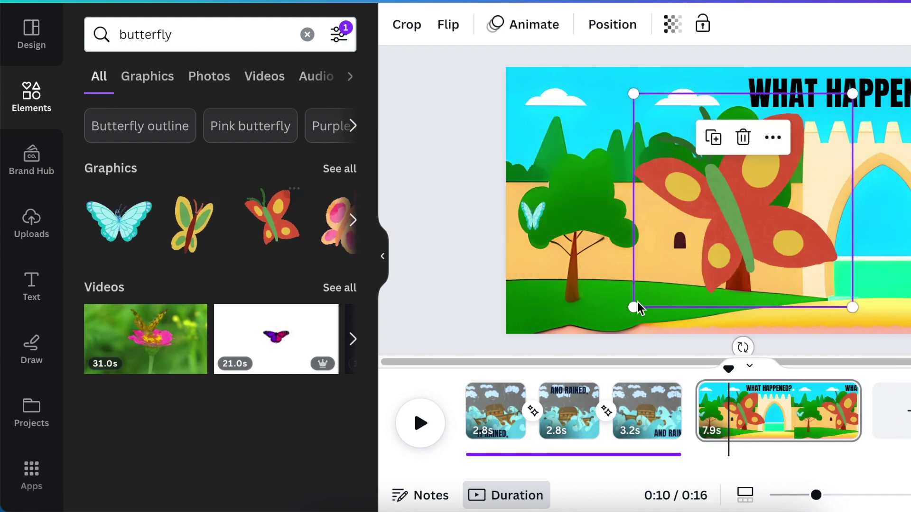
Add deer and butterfly stickers, shrink and animate the butterfly, then append a blank page
{"action": "left_click", "coordinate": [340, 169]}
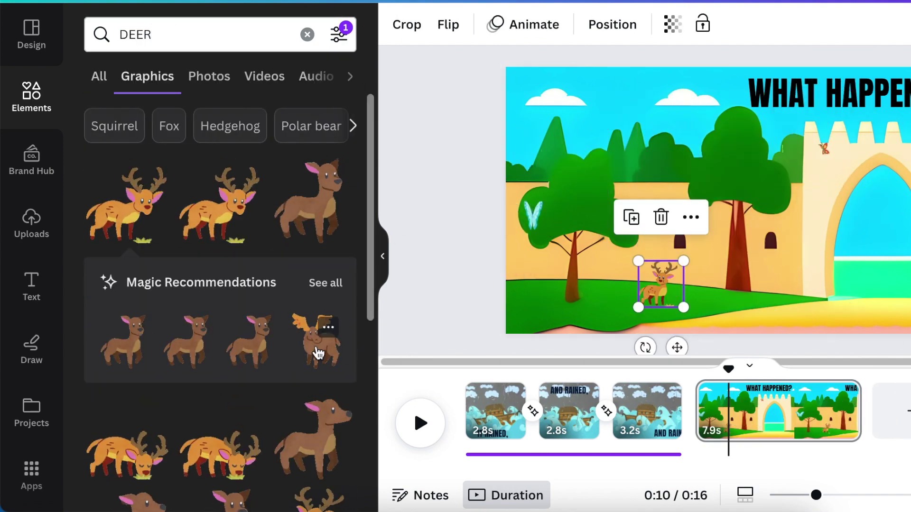
{"action": "left_click_drag", "start_coordinate": [128, 199], "coordinate": [555, 296]}
{"action": "left_click", "coordinate": [532, 215]}
{"action": "left_click_drag", "start_coordinate": [551, 229], "coordinate": [541, 233]}
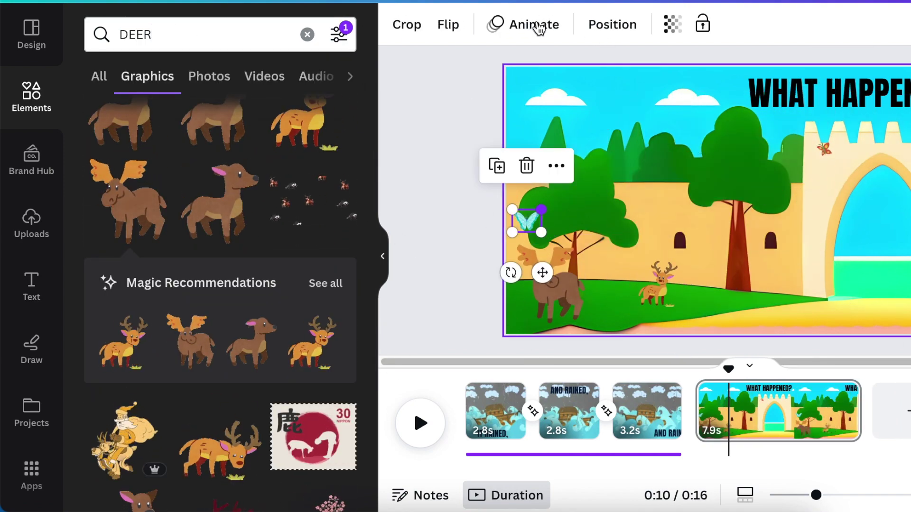
{"action": "left_click", "coordinate": [537, 29]}
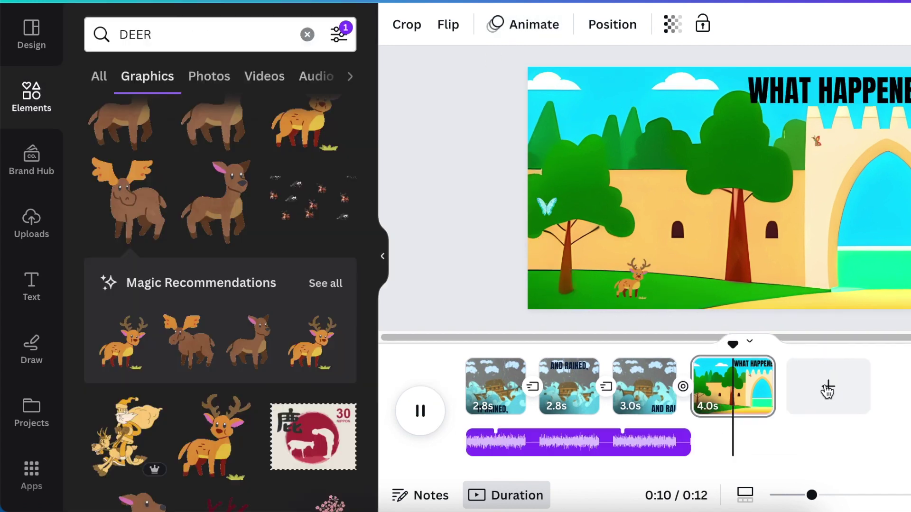
{"action": "left_click", "coordinate": [828, 390]}
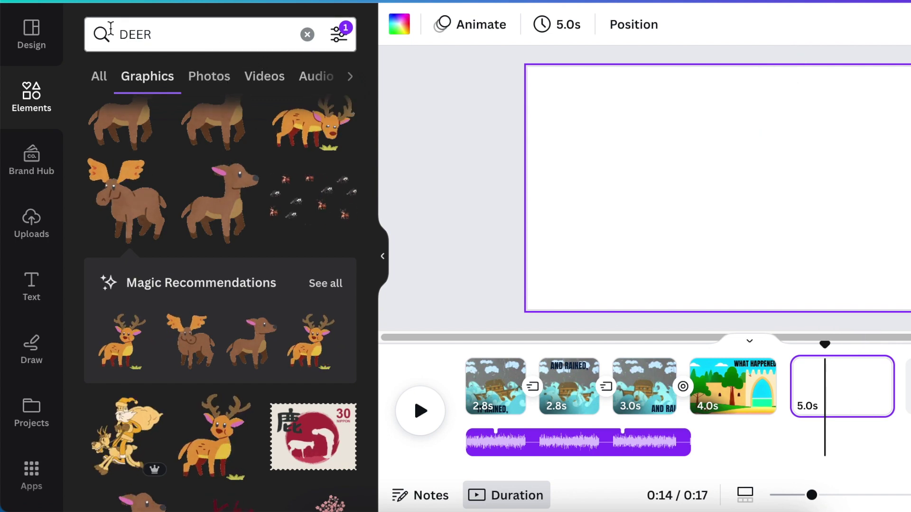
Give the page a black background, an open storybook graphic from a 'BOOK' search, and a NOAH'S STORY title
{"action": "left_click", "coordinate": [113, 35]}
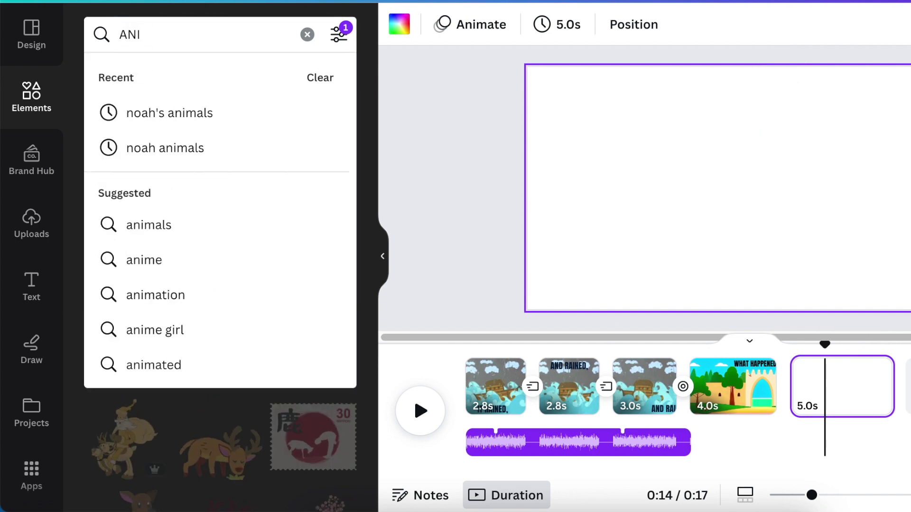
{"action": "scroll", "coordinate": [310, 204], "scroll_direction": "down", "scroll_amount": 5}
{"action": "scroll", "coordinate": [285, 204], "scroll_direction": "down", "scroll_amount": 4}
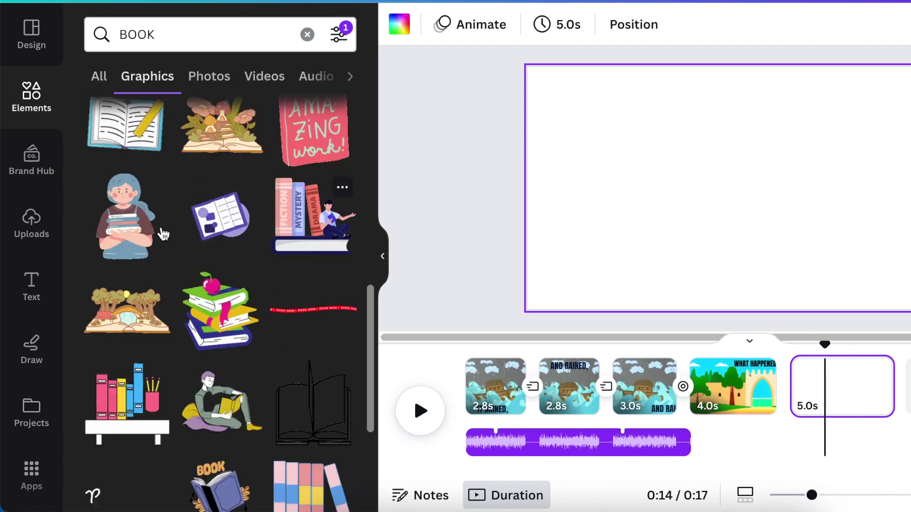
{"action": "left_click", "coordinate": [399, 25]}
{"action": "left_click", "coordinate": [149, 128]}
{"action": "left_click", "coordinate": [32, 96]}
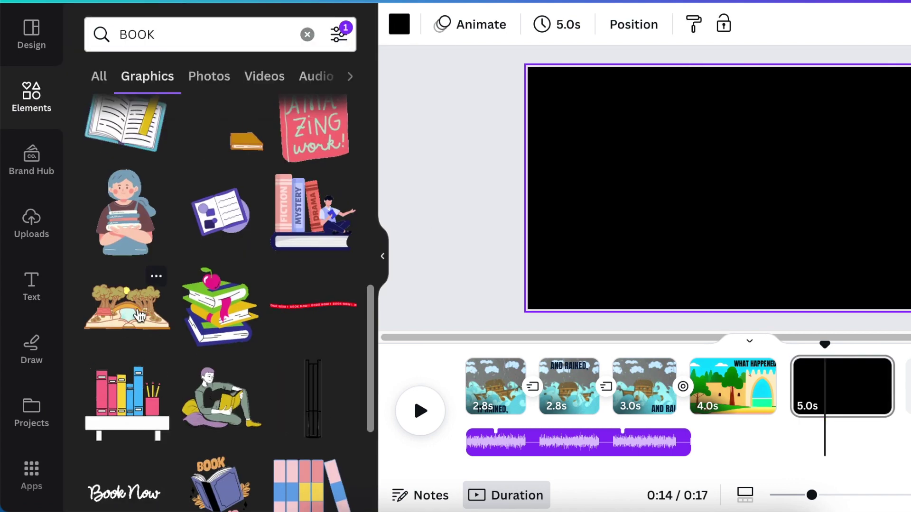
{"action": "left_click", "coordinate": [139, 315]}
{"action": "left_click", "coordinate": [806, 348]}
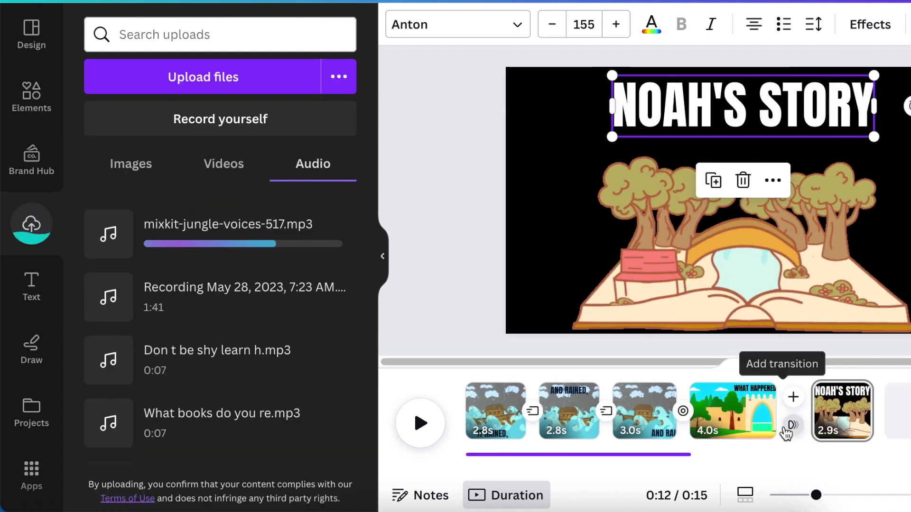
Add a transition before the title page and place the character stickers
{"action": "left_click", "coordinate": [790, 425]}
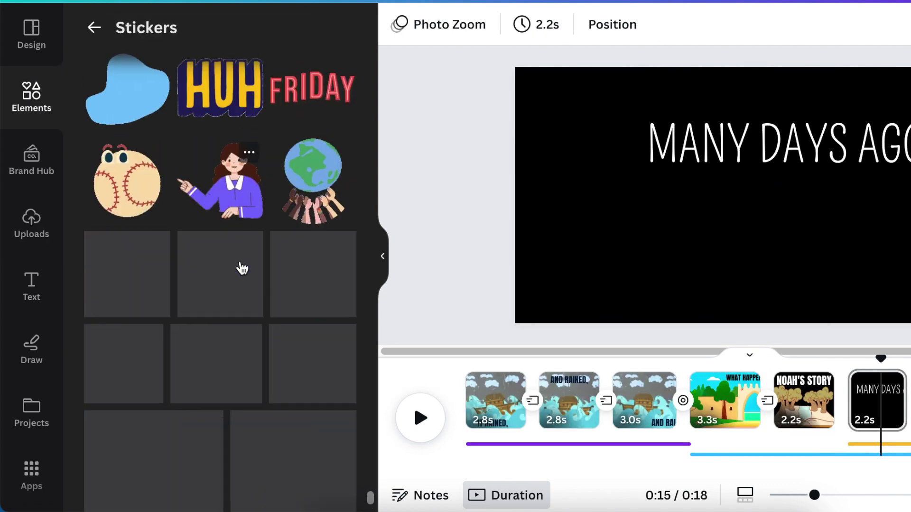
{"action": "left_click", "coordinate": [241, 197]}
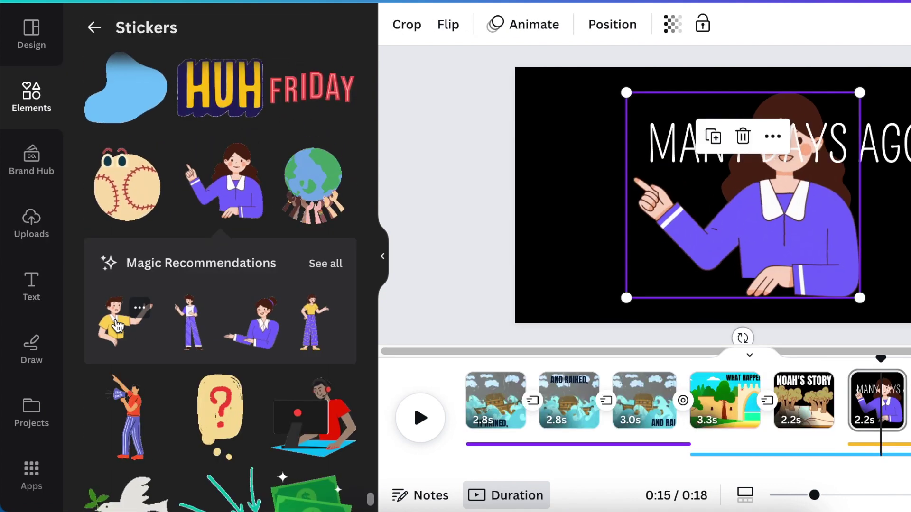
{"action": "left_click_drag", "start_coordinate": [679, 235], "coordinate": [584, 260]}
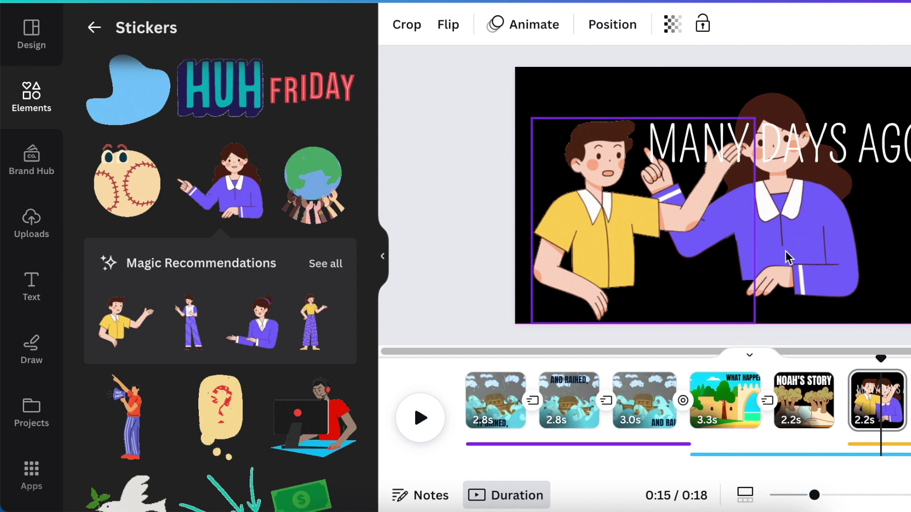
Delete the girl sticker, enlarge the boy sticker, and nudge the man sticker into place
{"action": "left_click", "coordinate": [635, 249]}
{"action": "key", "text": "Delete"}
{"action": "left_click", "coordinate": [636, 250]}
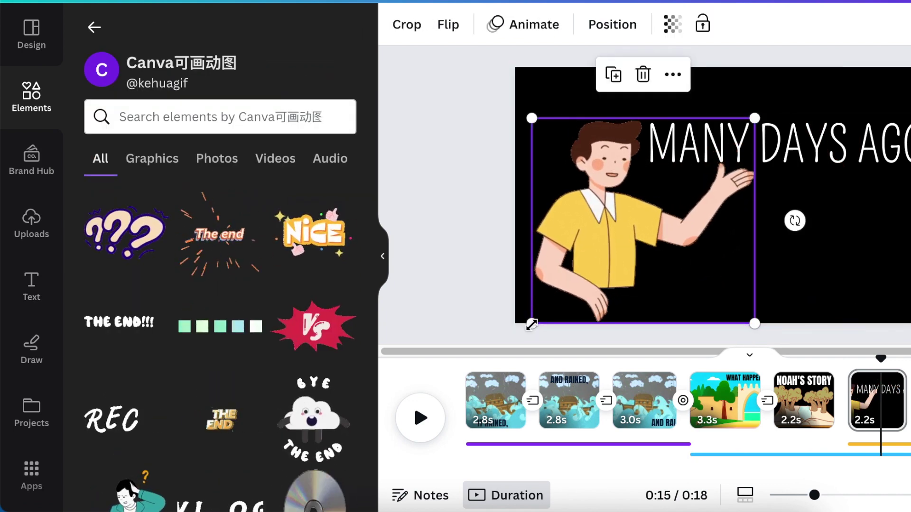
{"action": "left_click_drag", "start_coordinate": [531, 322], "coordinate": [509, 343]}
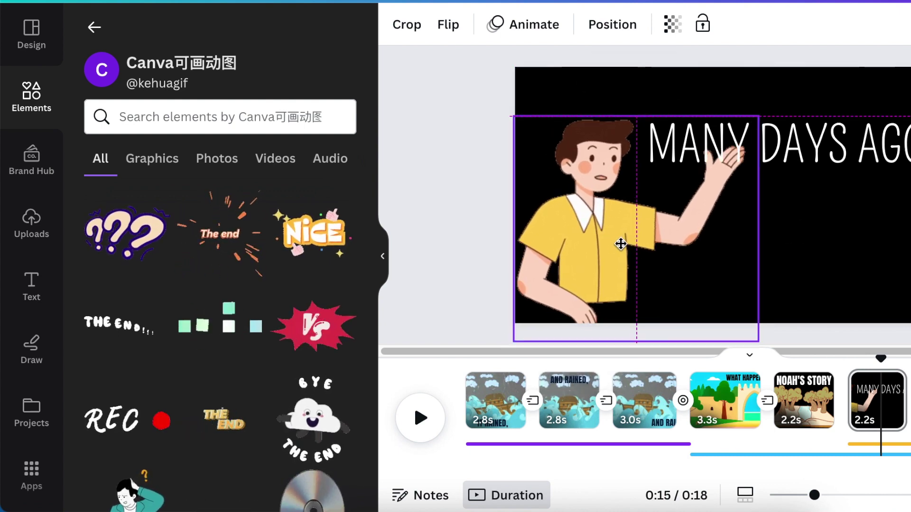
{"action": "left_click_drag", "start_coordinate": [614, 243], "coordinate": [633, 249]}
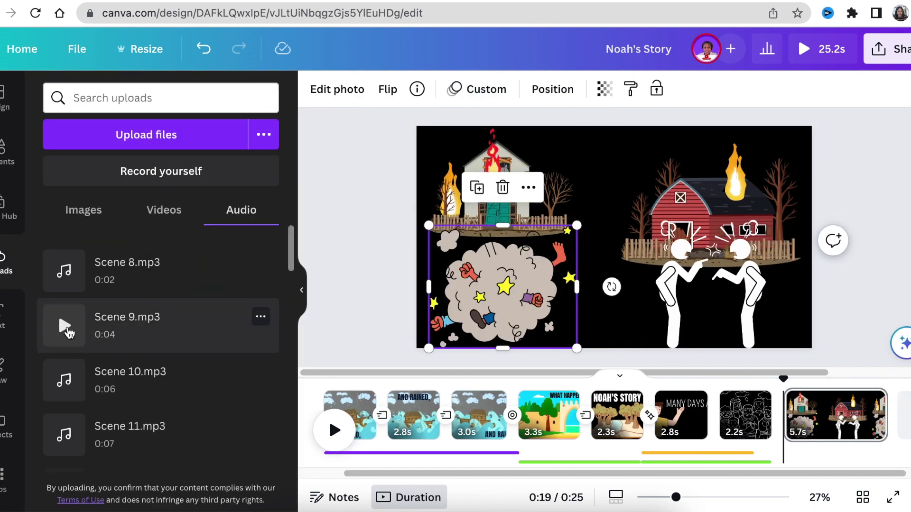
{"action": "scroll", "coordinate": [68, 320], "scroll_direction": "up", "scroll_amount": 3}
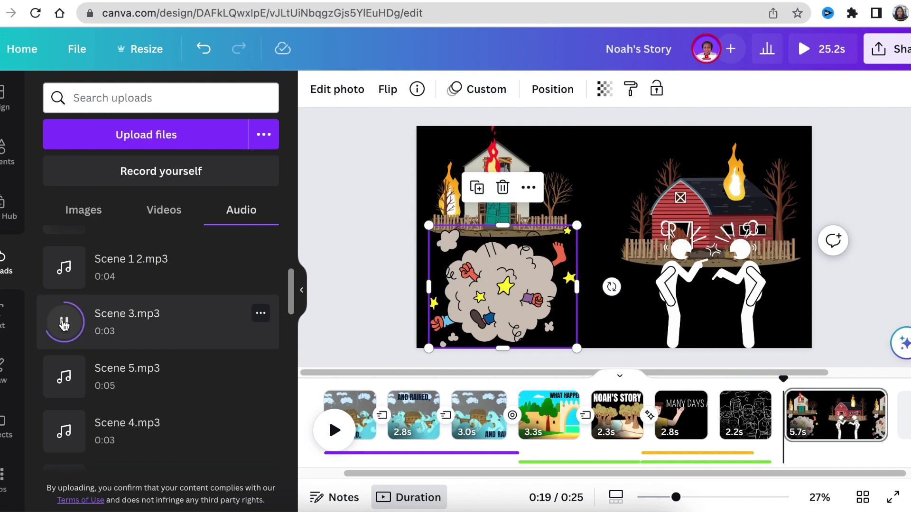
Add Scene 3.mp3 at 0:22, then upload the sound effect and place it on the timeline
{"action": "left_click", "coordinate": [69, 316]}
{"action": "left_click_drag", "start_coordinate": [747, 364], "coordinate": [796, 361]}
{"action": "left_click_drag", "start_coordinate": [736, 126], "coordinate": [102, 401]}
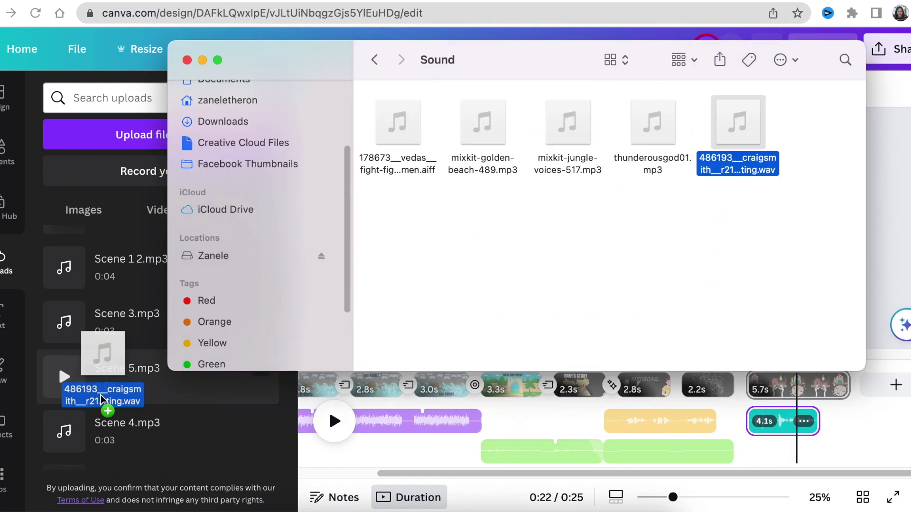
{"action": "left_click_drag", "start_coordinate": [142, 270], "coordinate": [721, 451]}
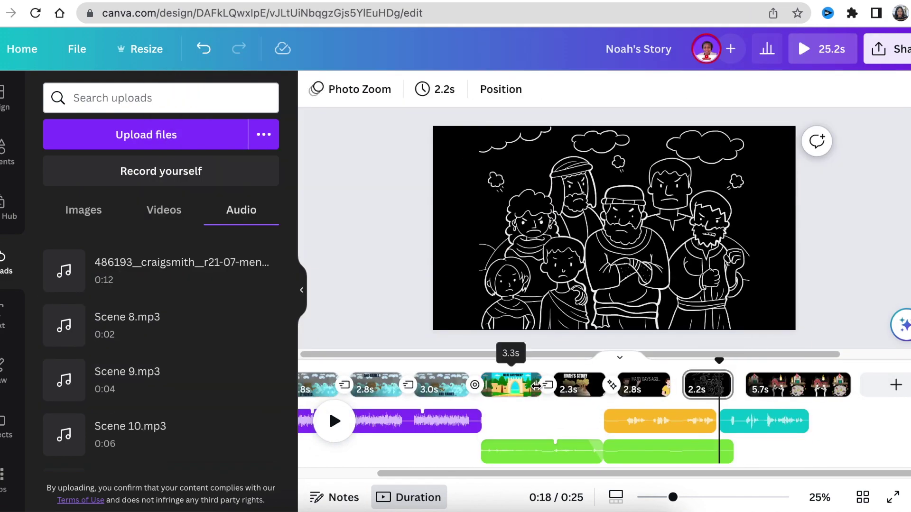
Play the video, stop on the burning-farm scene and select one of its elements
{"action": "key", "text": "space"}
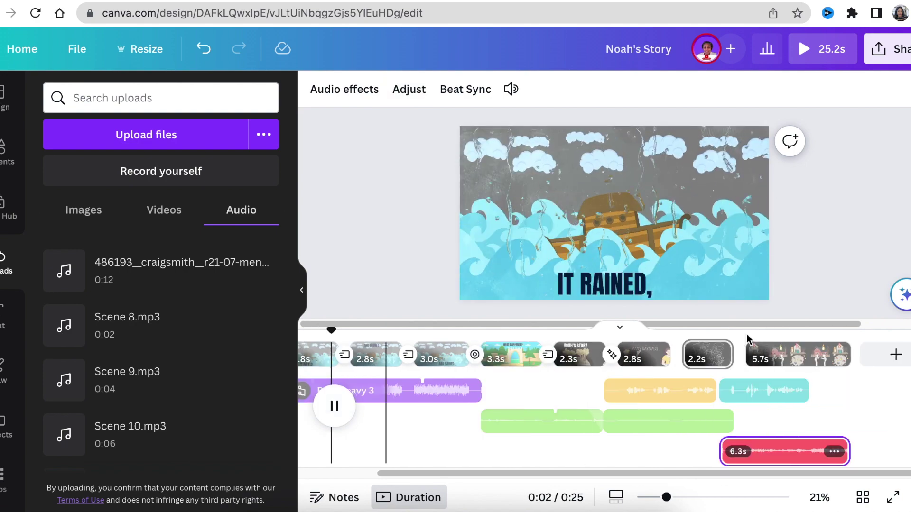
{"action": "left_click", "coordinate": [695, 344]}
{"action": "left_click", "coordinate": [797, 354]}
{"action": "left_click", "coordinate": [678, 267]}
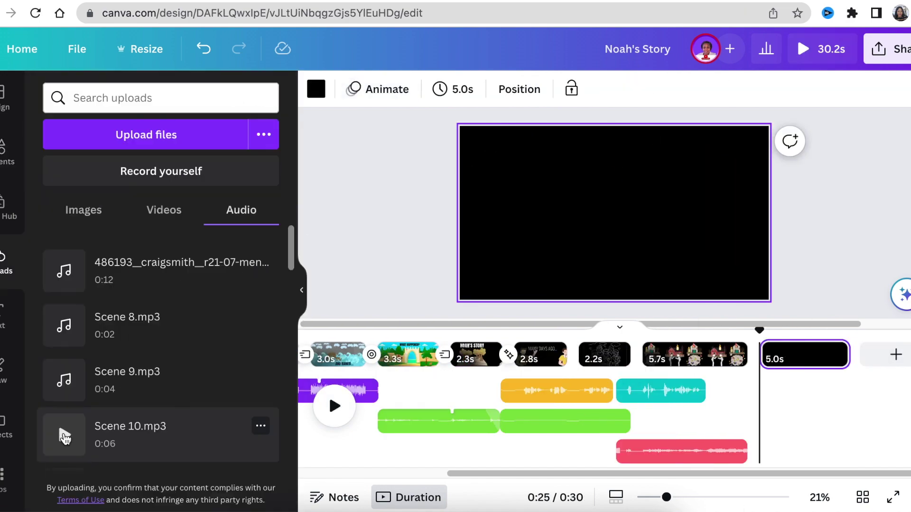
{"action": "scroll", "coordinate": [81, 362], "scroll_direction": "down", "scroll_amount": 1}
{"action": "scroll", "coordinate": [67, 297], "scroll_direction": "down", "scroll_amount": 2}
{"action": "scroll", "coordinate": [108, 399], "scroll_direction": "down", "scroll_amount": 1}
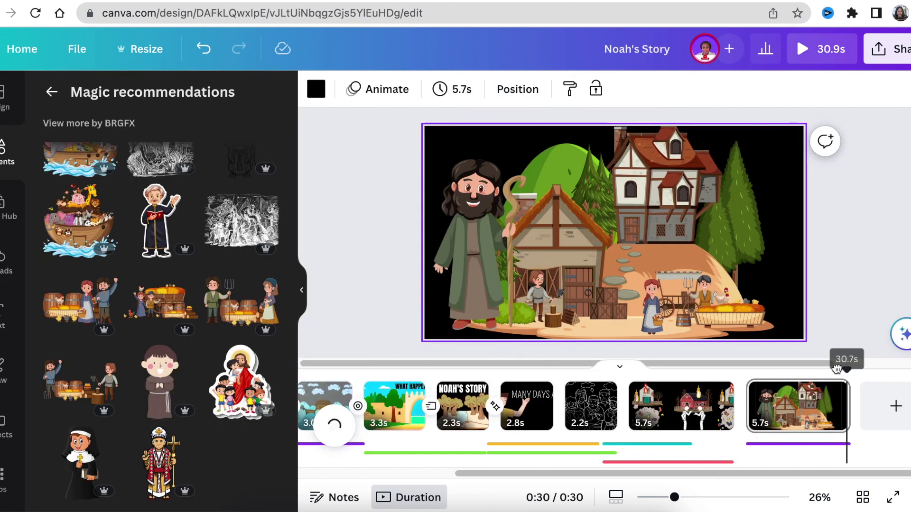
Cover Noah's eye with a tilted, skin-toned shape animated with Baseline
{"action": "left_click_drag", "start_coordinate": [837, 367], "coordinate": [712, 374]}
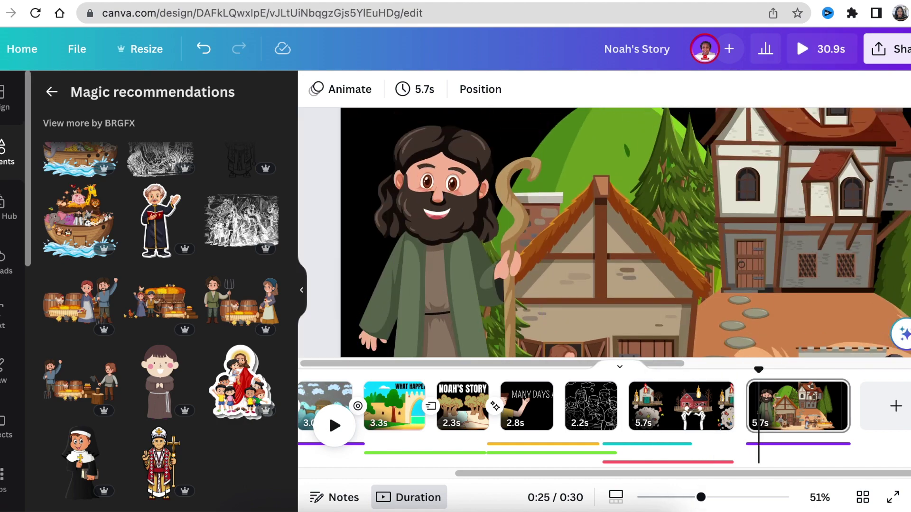
{"action": "left_click_drag", "start_coordinate": [662, 221], "coordinate": [431, 181]}
{"action": "scroll", "coordinate": [453, 277], "scroll_direction": "up", "scroll_amount": 5}
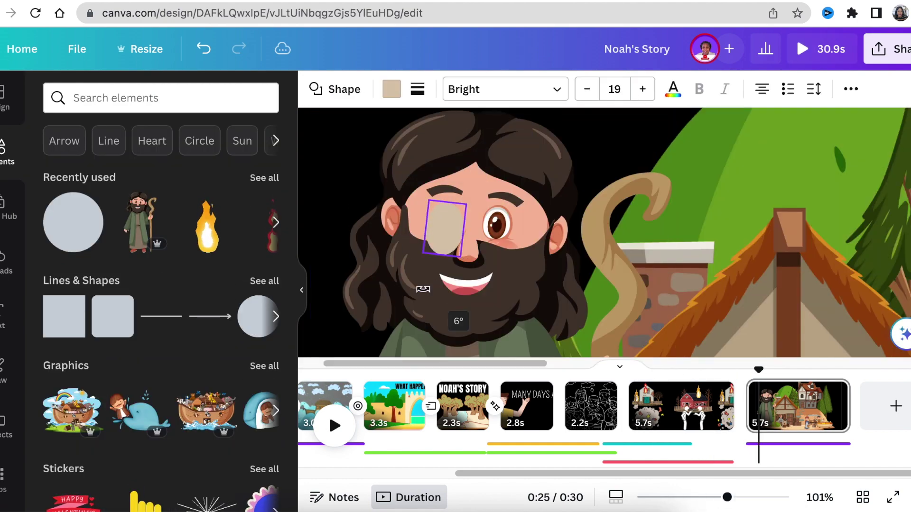
{"action": "left_click", "coordinate": [391, 89]}
{"action": "left_click", "coordinate": [58, 180]}
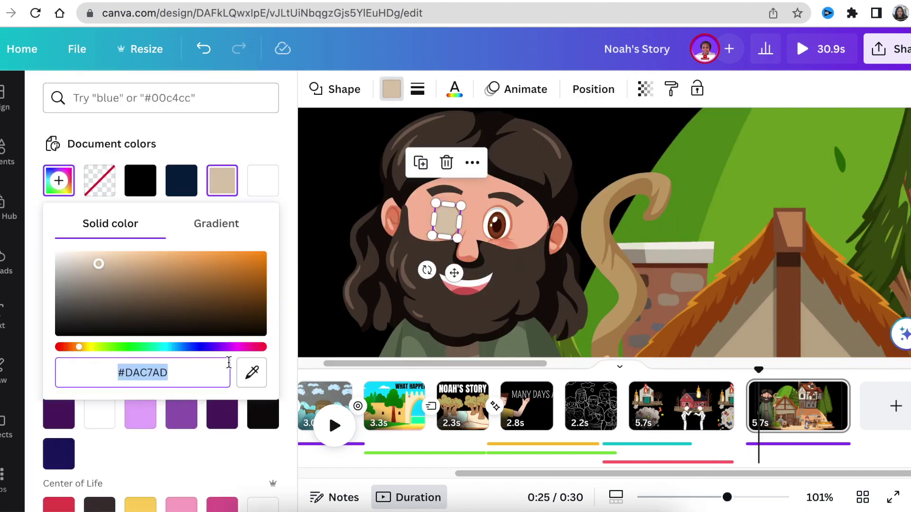
{"action": "left_click", "coordinate": [251, 372]}
{"action": "left_click", "coordinate": [470, 178]}
{"action": "left_click_drag", "start_coordinate": [426, 270], "coordinate": [421, 272]}
{"action": "left_click", "coordinate": [517, 89]}
{"action": "left_click", "coordinate": [79, 152]}
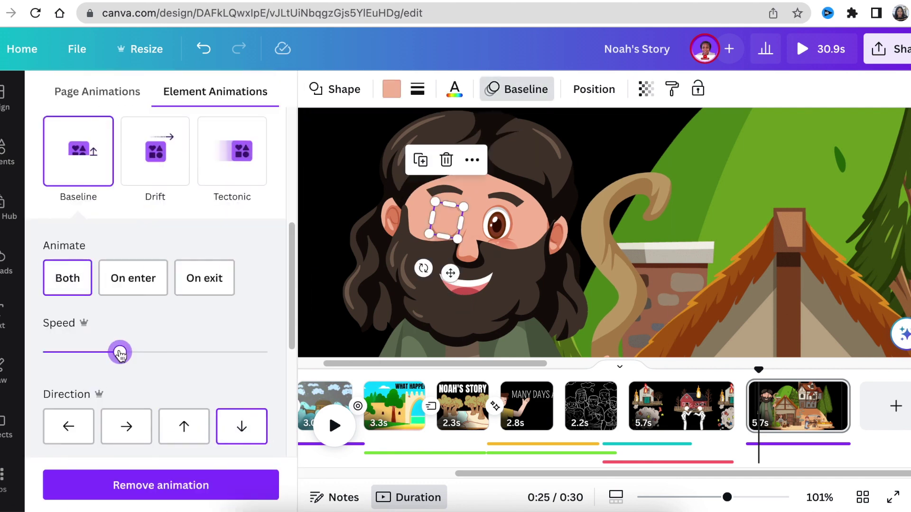
Split the Noah page into short blink pages, including a 0.3s clip
{"action": "right_click", "coordinate": [798, 406]}
{"action": "left_click", "coordinate": [794, 331]}
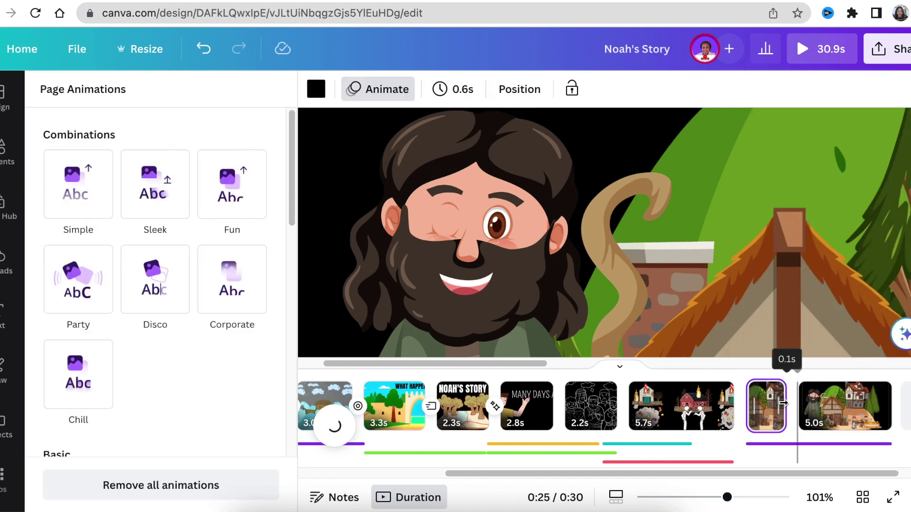
{"action": "left_click", "coordinate": [448, 221]}
{"action": "left_click", "coordinate": [713, 384]}
{"action": "left_click_drag", "start_coordinate": [713, 385], "coordinate": [760, 376]}
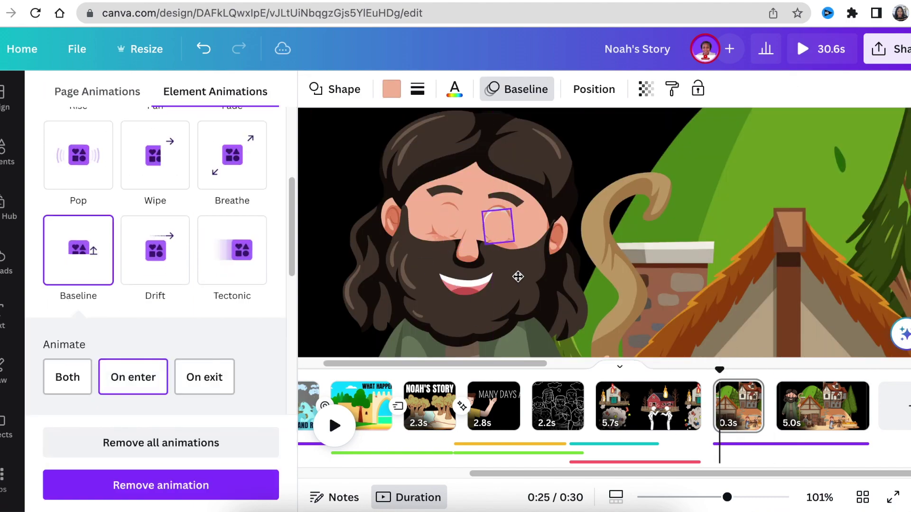
{"action": "left_click", "coordinate": [498, 230]}
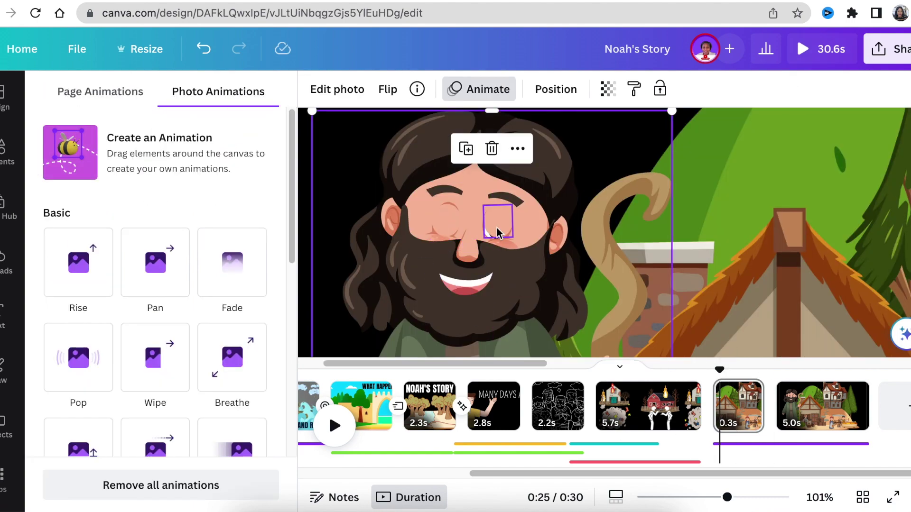
{"action": "left_click_drag", "start_coordinate": [711, 377], "coordinate": [810, 381]}
{"action": "left_click", "coordinate": [810, 398]}
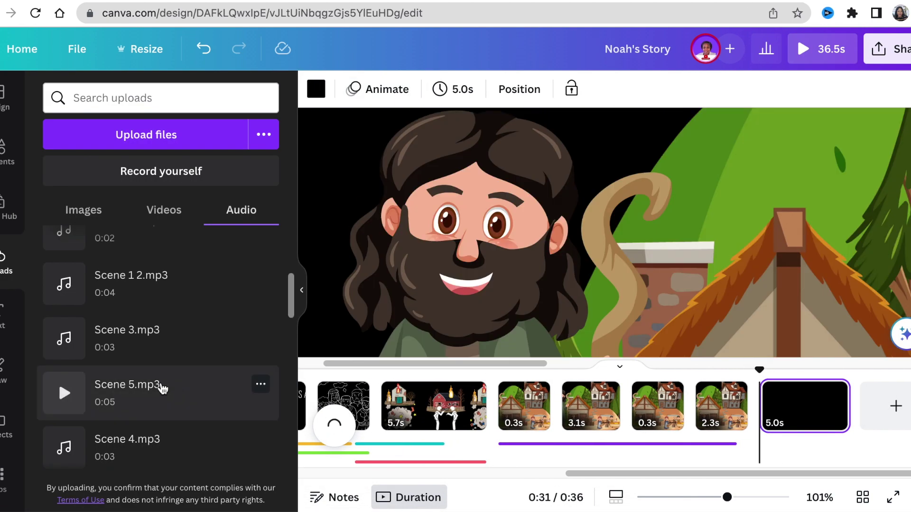
{"action": "scroll", "coordinate": [161, 387], "scroll_direction": "down", "scroll_amount": 3}
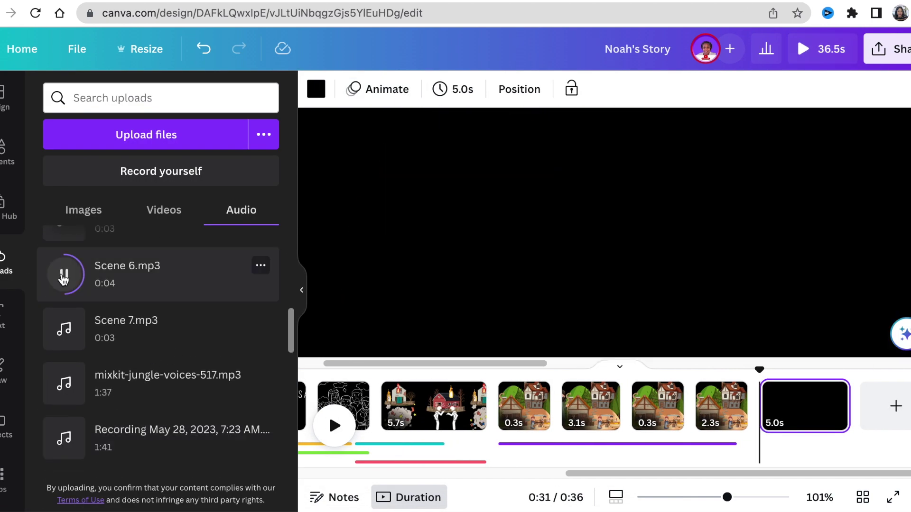
{"action": "scroll", "coordinate": [65, 278], "scroll_direction": "up", "scroll_amount": 2}
{"action": "scroll", "coordinate": [65, 320], "scroll_direction": "up", "scroll_amount": 2}
{"action": "scroll", "coordinate": [64, 305], "scroll_direction": "up", "scroll_amount": 5}
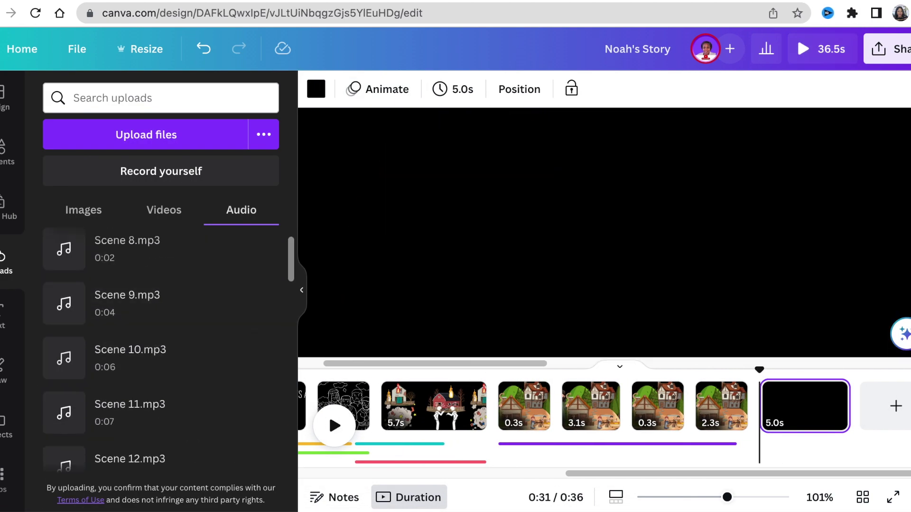
{"action": "scroll", "coordinate": [73, 346], "scroll_direction": "down", "scroll_amount": 5}
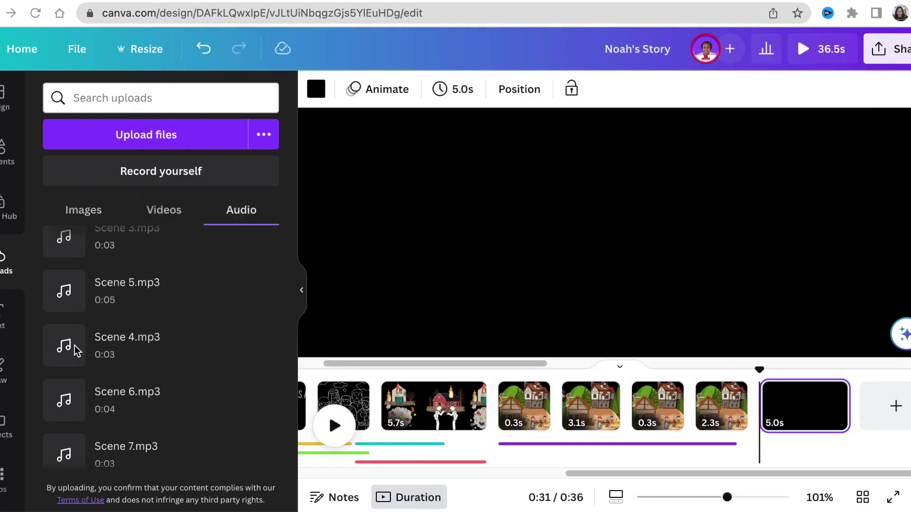
{"action": "scroll", "coordinate": [64, 276], "scroll_direction": "up", "scroll_amount": 8}
Review playback, delete the 2.9s page and move the teal audio to the lower track
{"action": "mouse_move", "coordinate": [500, 371]}
{"action": "left_mouse_down"}
{"action": "mouse_move", "coordinate": [413, 368]}
{"action": "mouse_move", "coordinate": [600, 403]}
{"action": "left_mouse_up"}
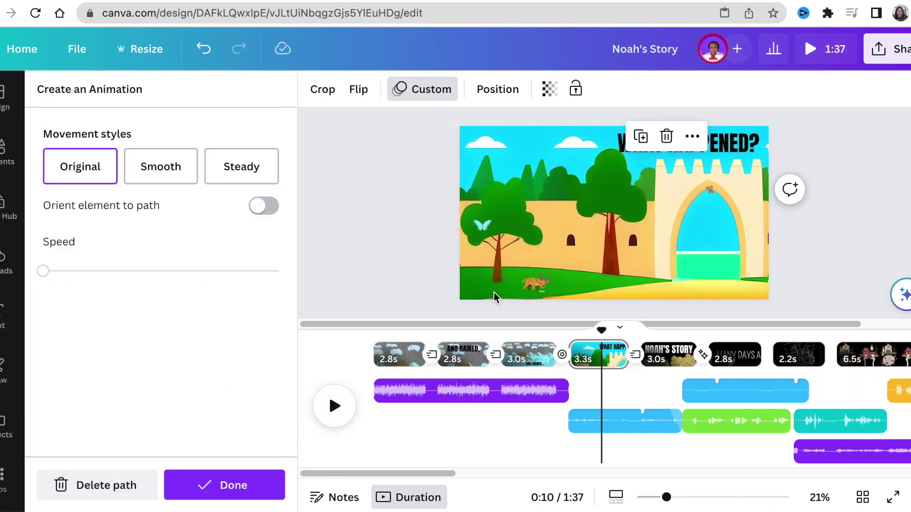
{"action": "left_click", "coordinate": [335, 405]}
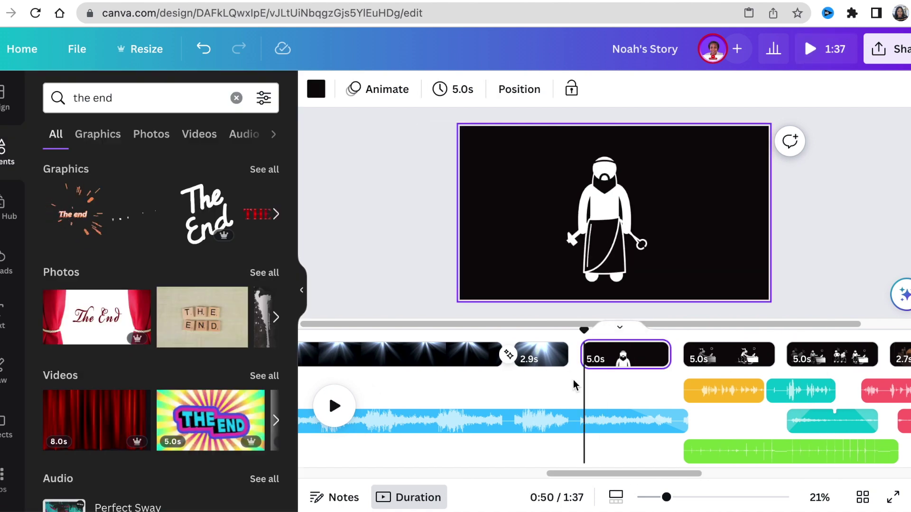
{"action": "left_click", "coordinate": [543, 356]}
{"action": "key", "text": "Delete"}
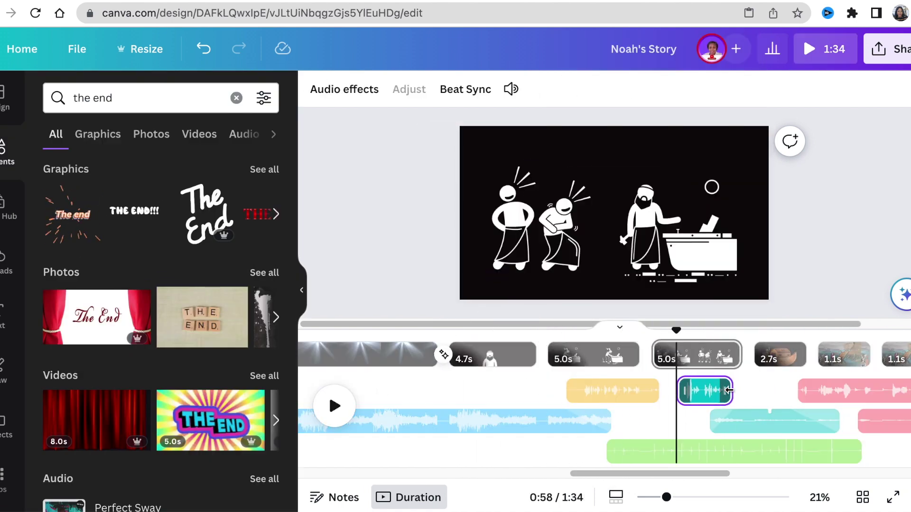
{"action": "left_click_drag", "start_coordinate": [728, 390], "coordinate": [702, 420]}
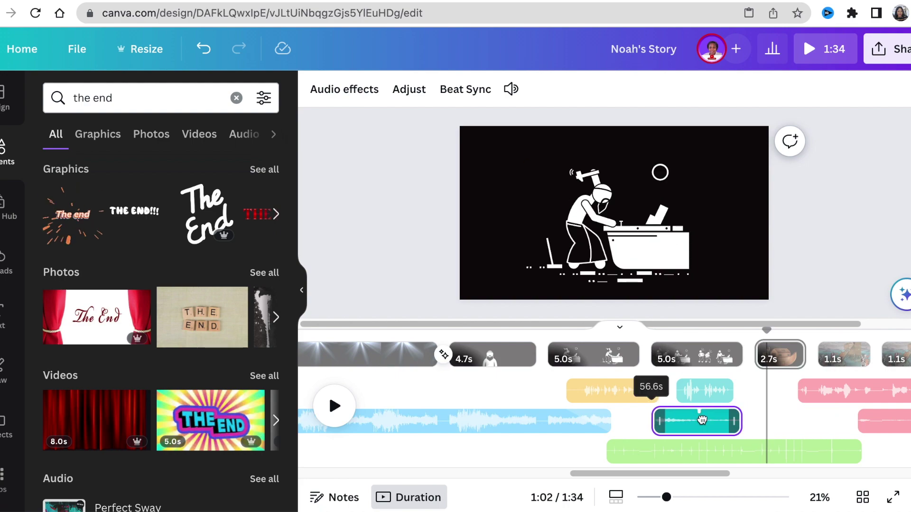
Restore the 2.9s page, start a new 'noah' Elements search, and replay the video
{"action": "left_click", "coordinate": [204, 49]}
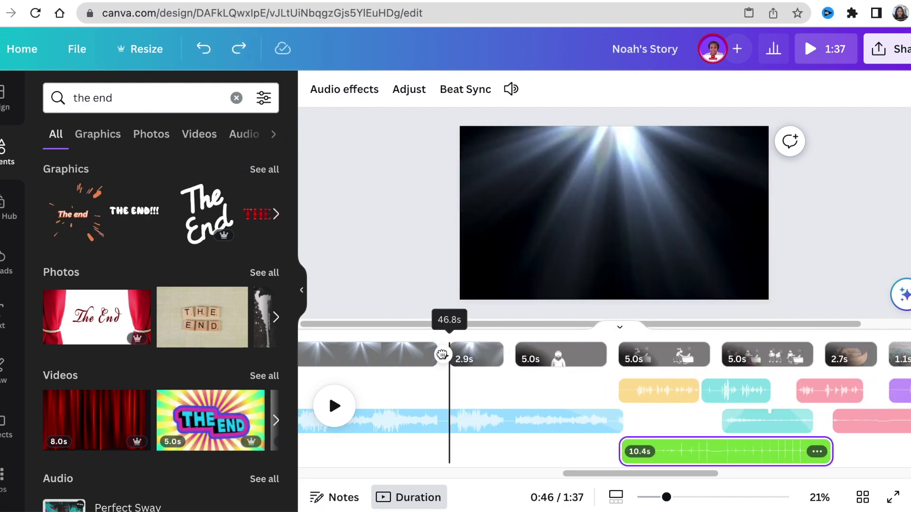
{"action": "left_click", "coordinate": [236, 97]}
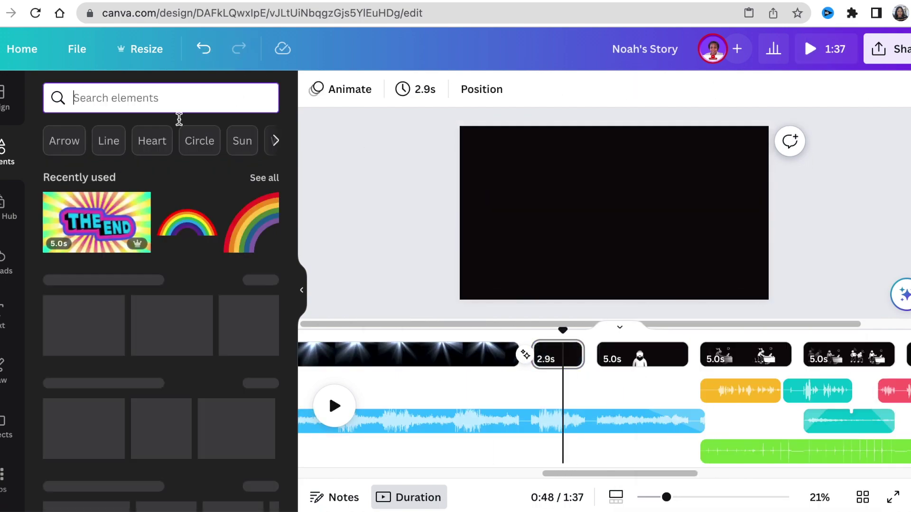
{"action": "type", "text": "noah"}
{"action": "left_click", "coordinate": [102, 136]}
{"action": "scroll", "coordinate": [151, 276], "scroll_direction": "down", "scroll_amount": 5}
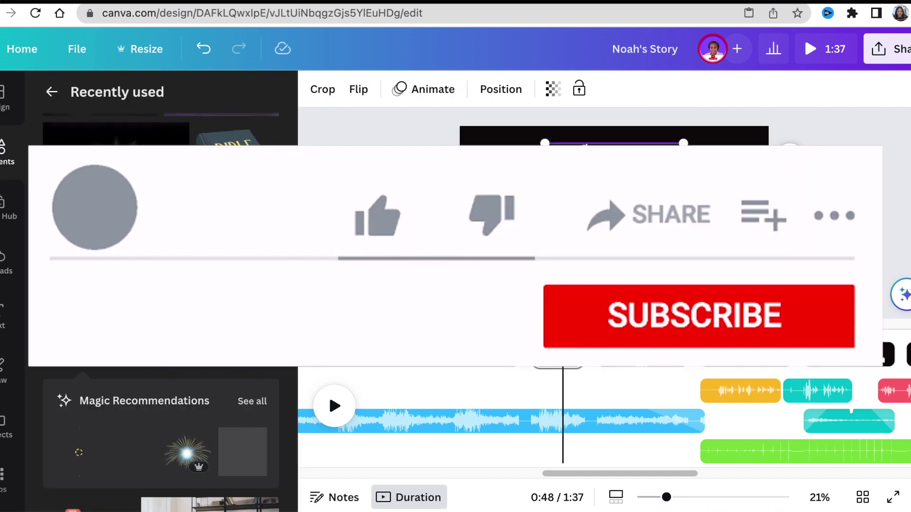
{"action": "left_click", "coordinate": [335, 406]}
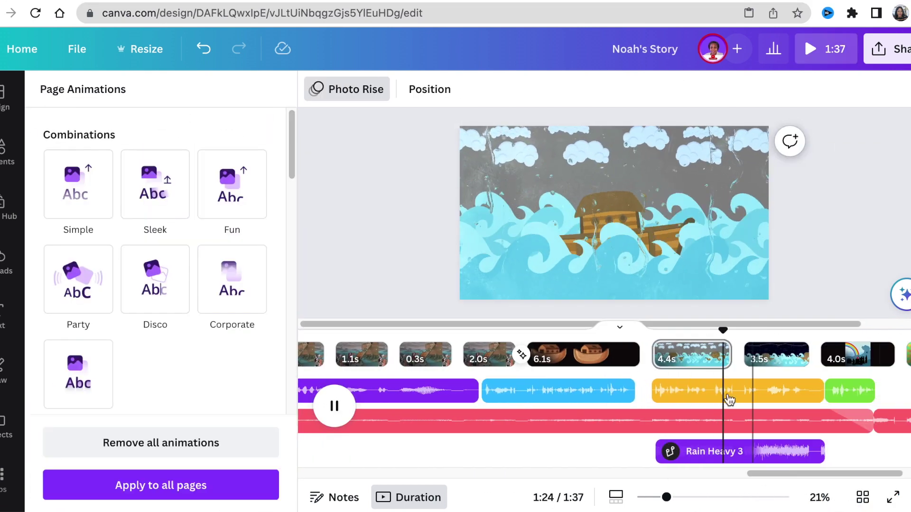
{"action": "left_click", "coordinate": [747, 464]}
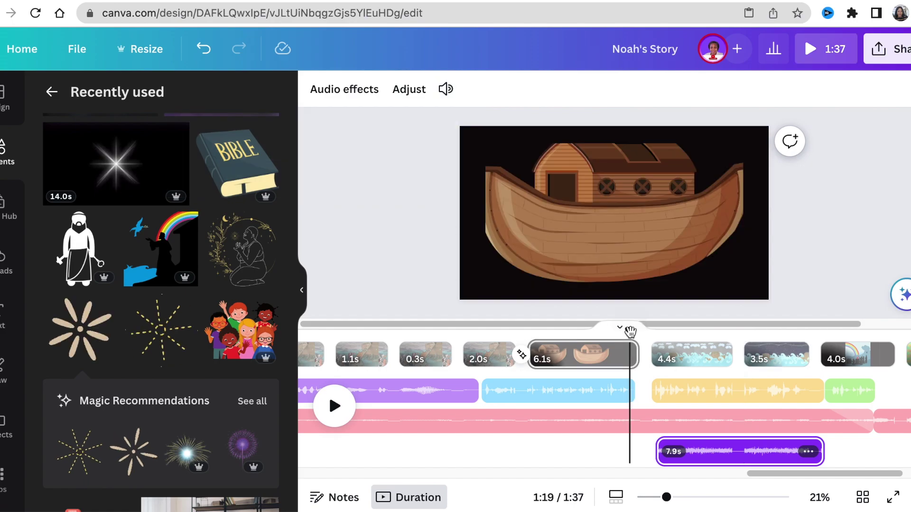